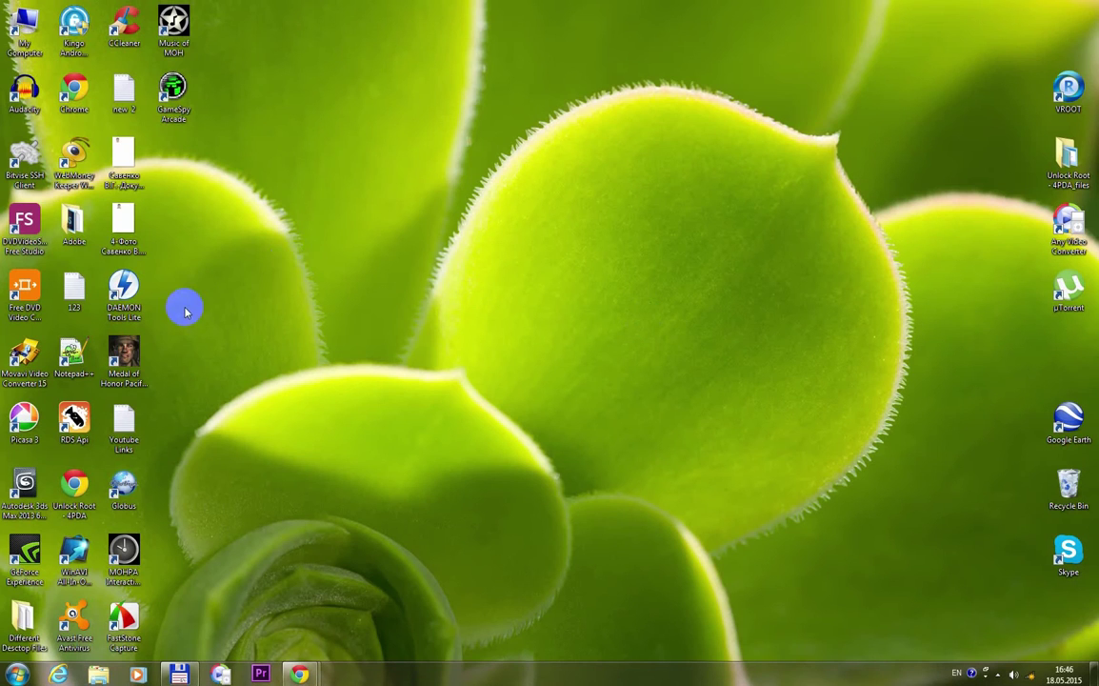
Launch Adobe Premiere Pro CS6 from the Adobe shortcuts folder on the desktop.
double_click(76, 219)
double_click(217, 91)
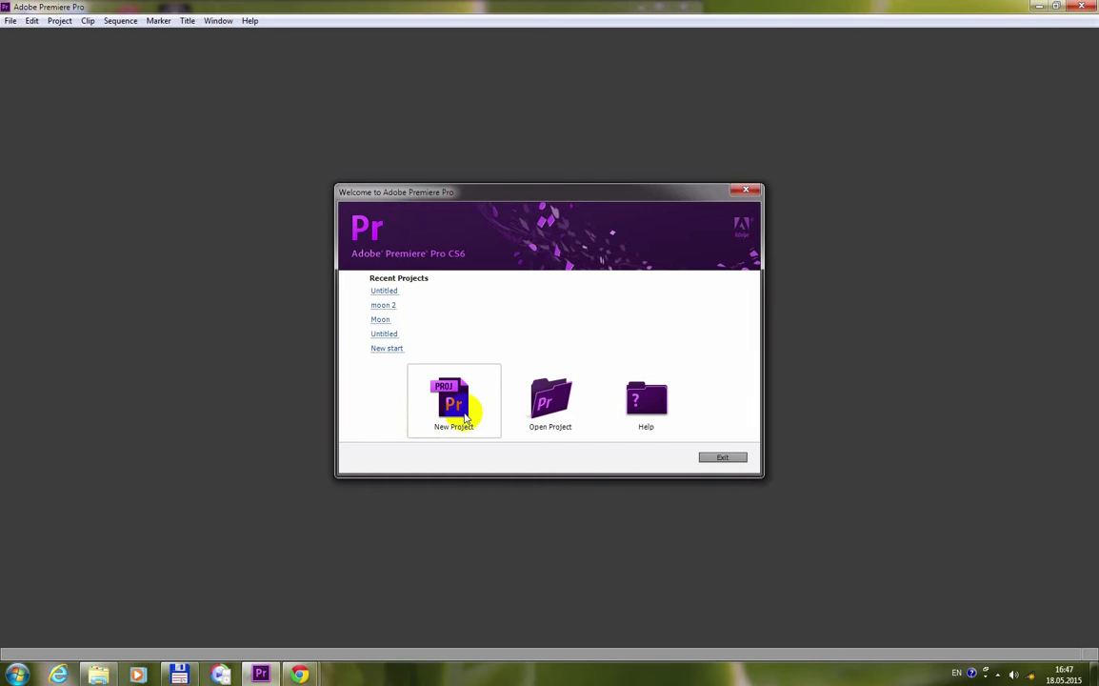
Create a new project named 'How to make Time-lapse video' with the default Sequence 01 preset.
click(465, 417)
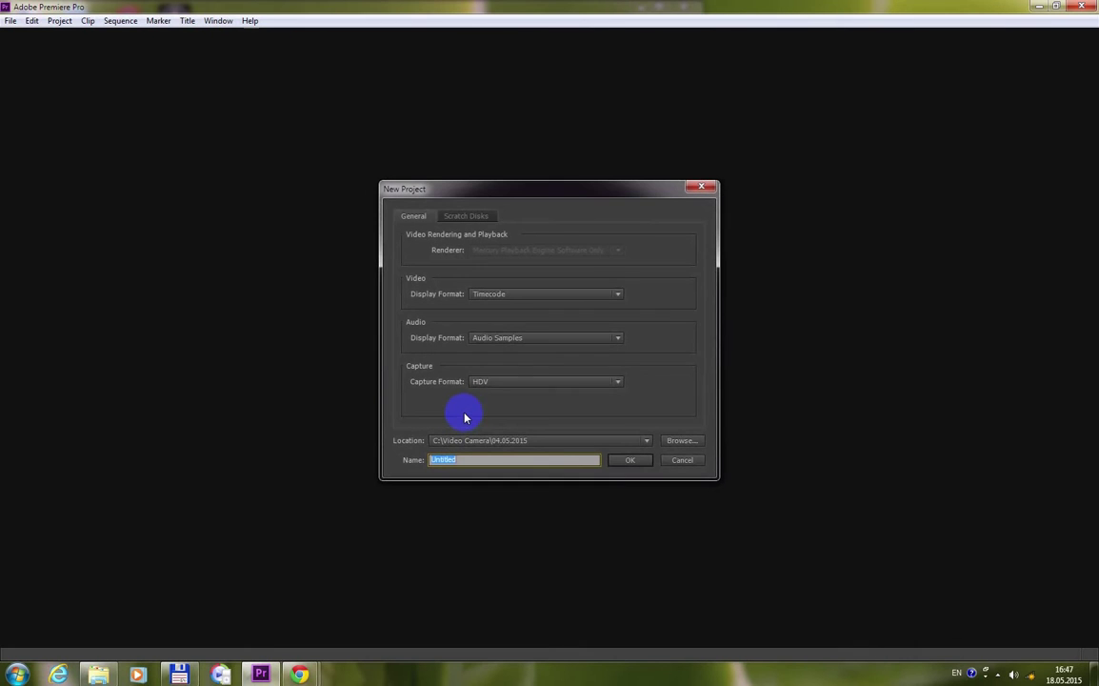
key(BackSpace)
text(me-la)
text(pse video)
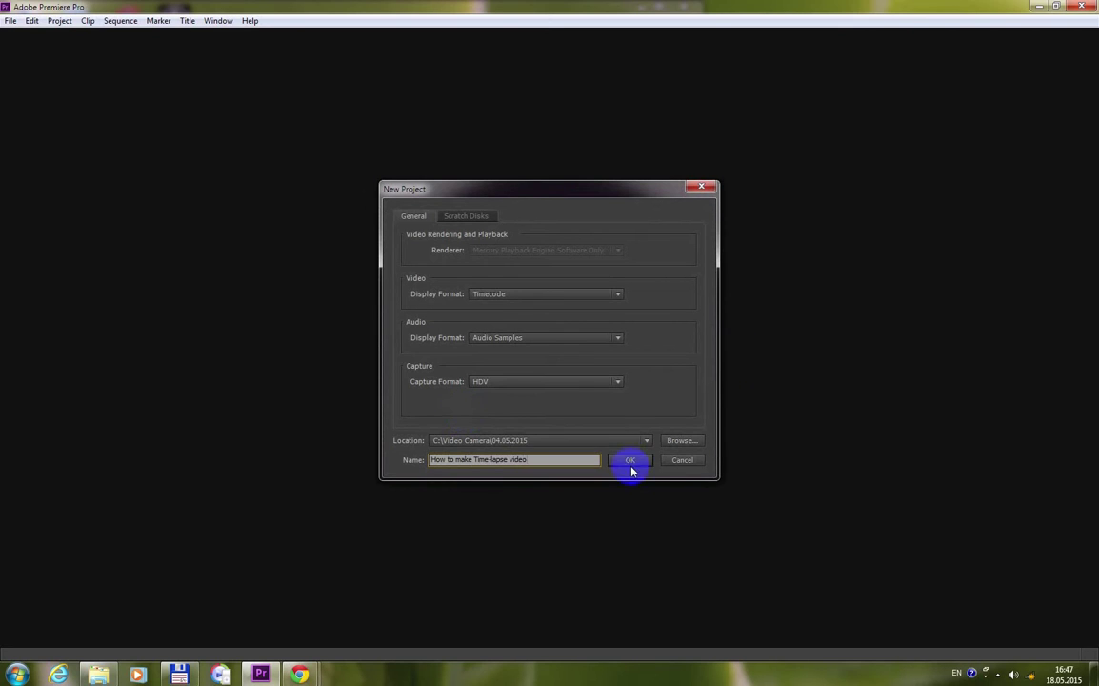
click(637, 459)
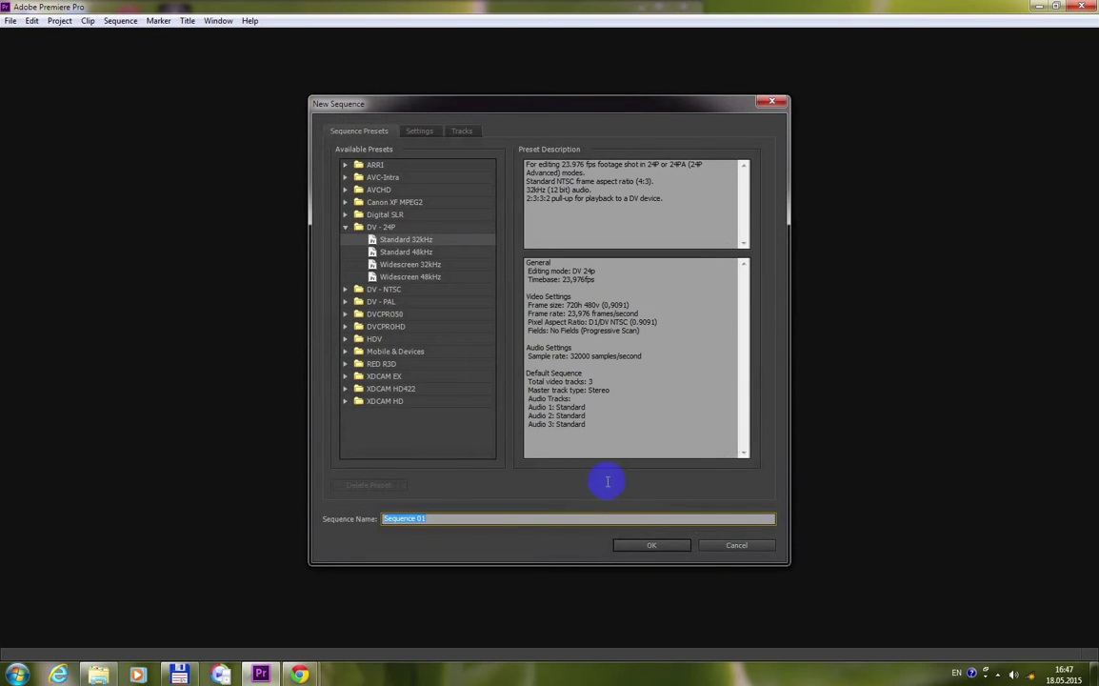
click(648, 547)
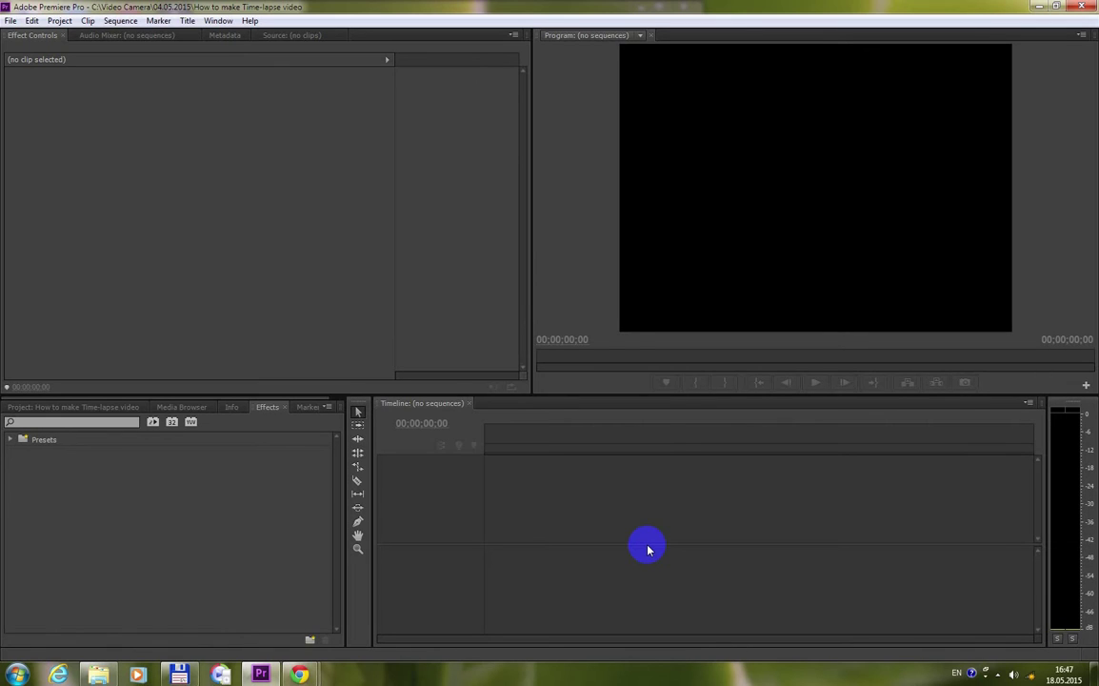
Show the Project bin, then switch to Total Commander's folder of clips 00025–00030.MTS.
click(73, 407)
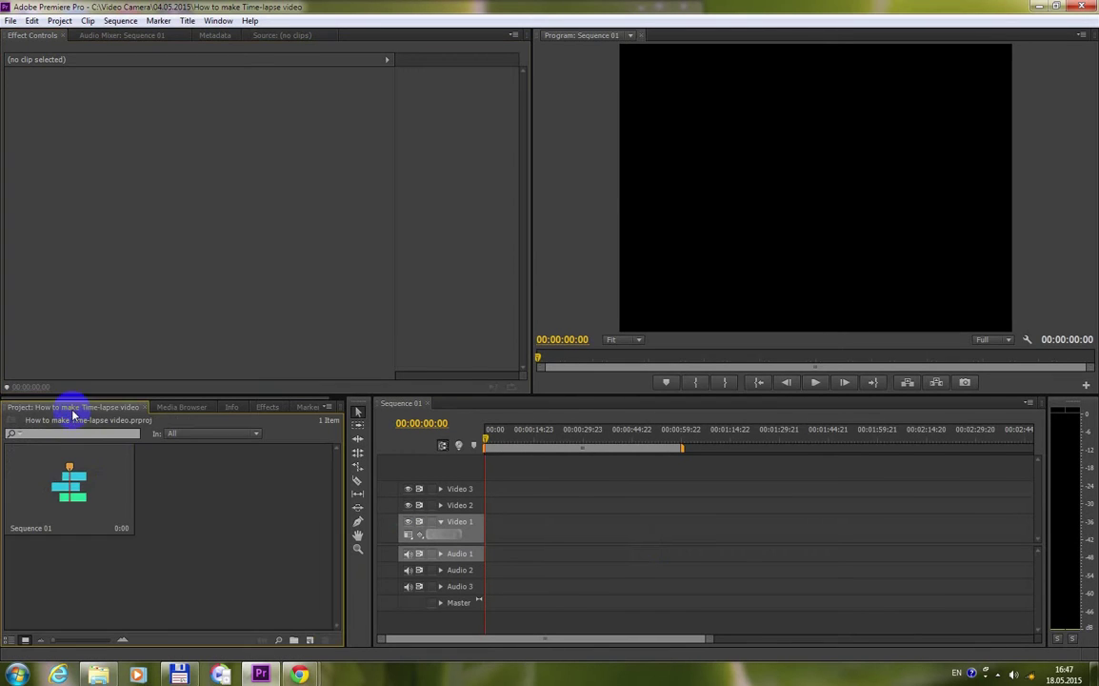
click(187, 678)
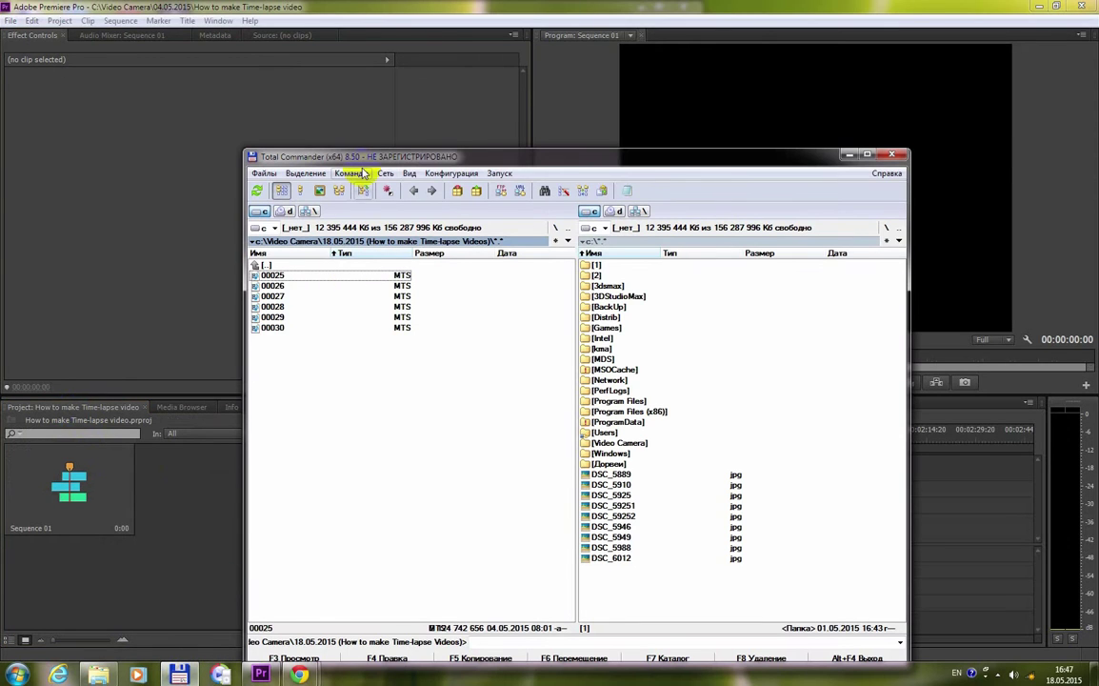
drag(303, 274, 297, 324)
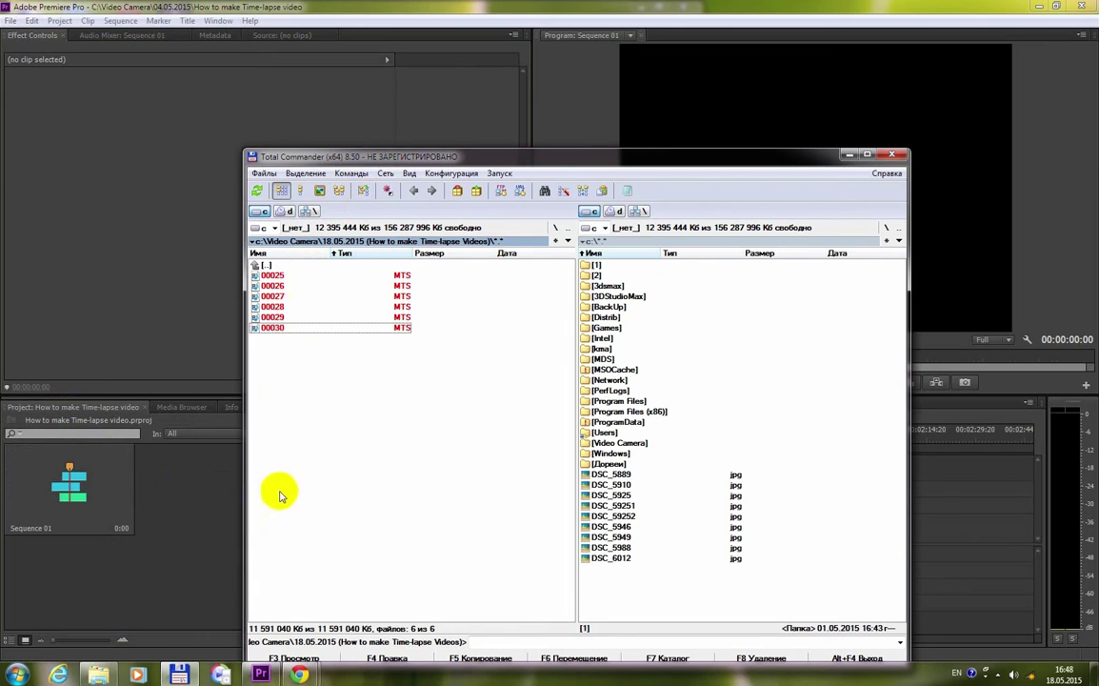
click(294, 341)
double_click(300, 276)
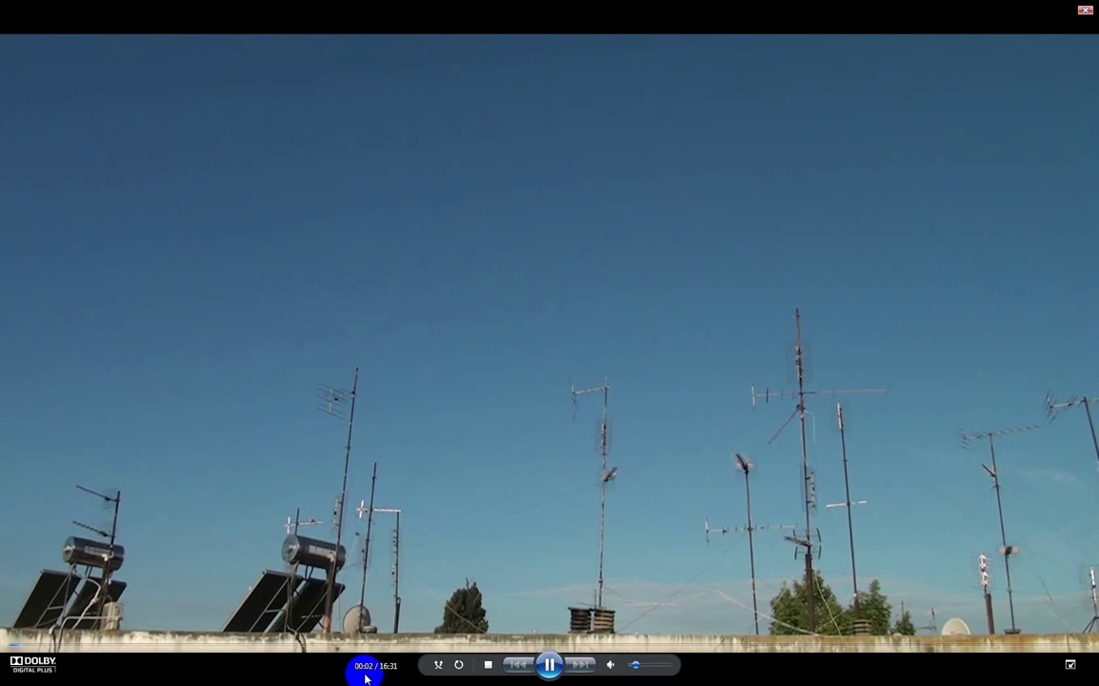
click(348, 647)
drag(372, 647, 1054, 651)
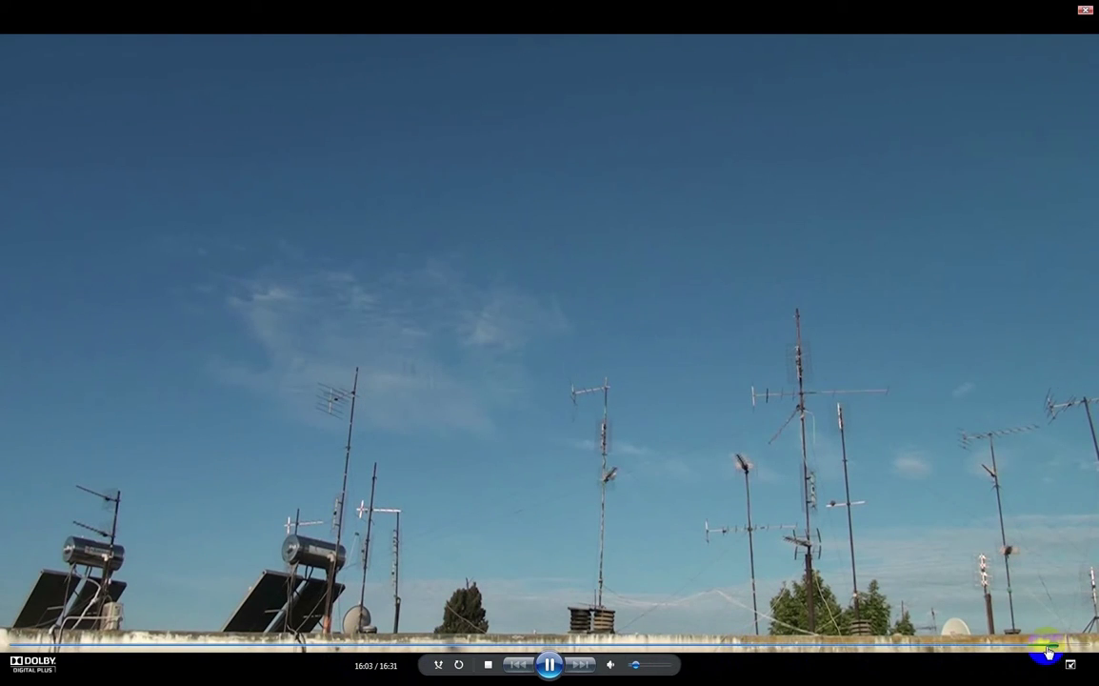
click(1086, 12)
double_click(321, 307)
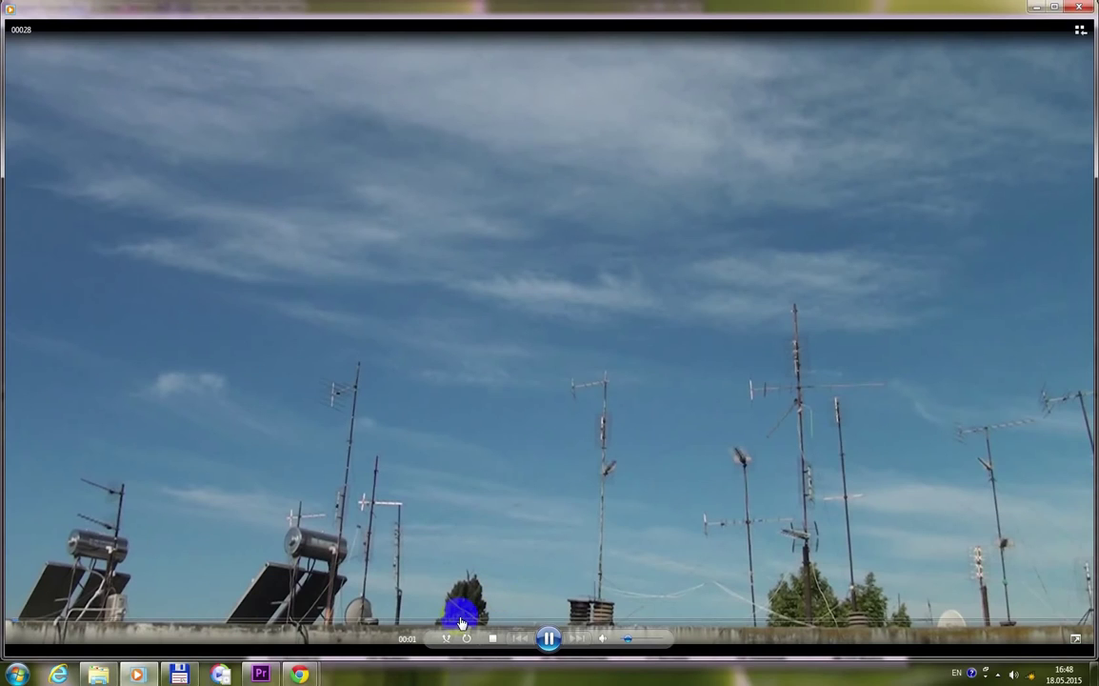
click(463, 620)
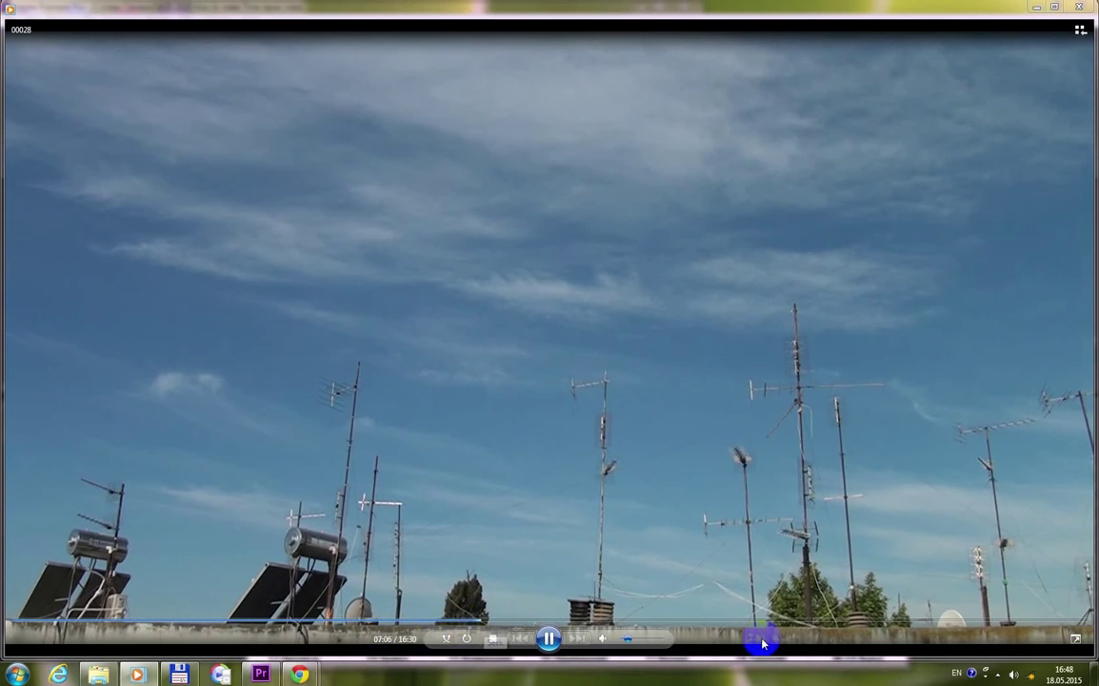
click(862, 621)
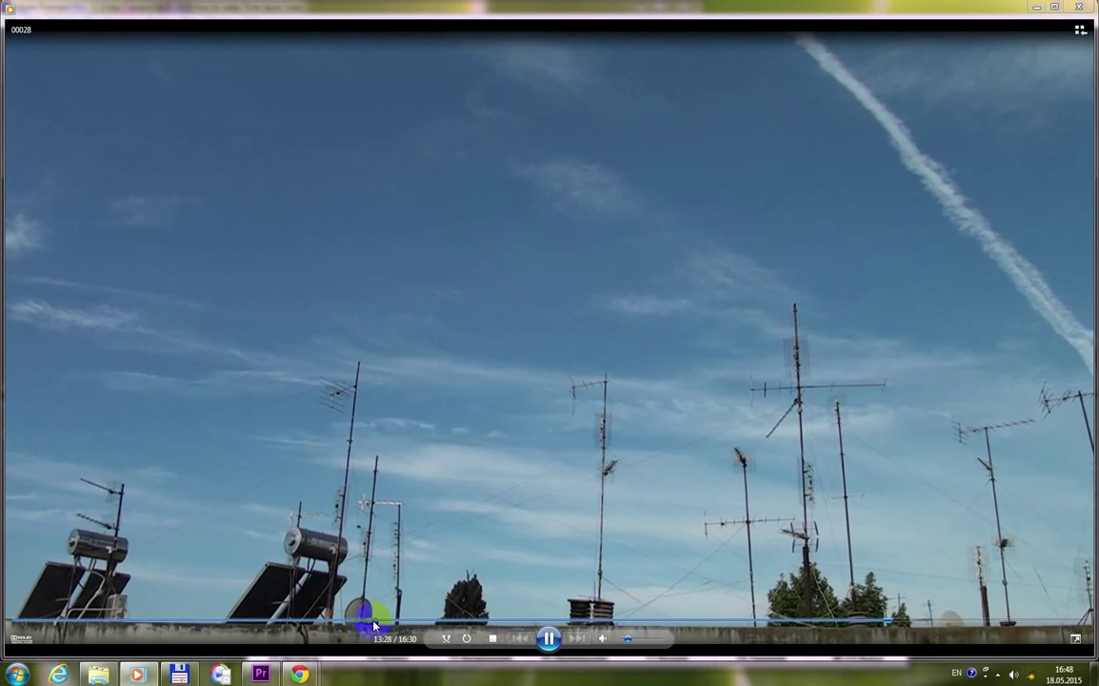
click(179, 674)
drag(295, 276, 287, 328)
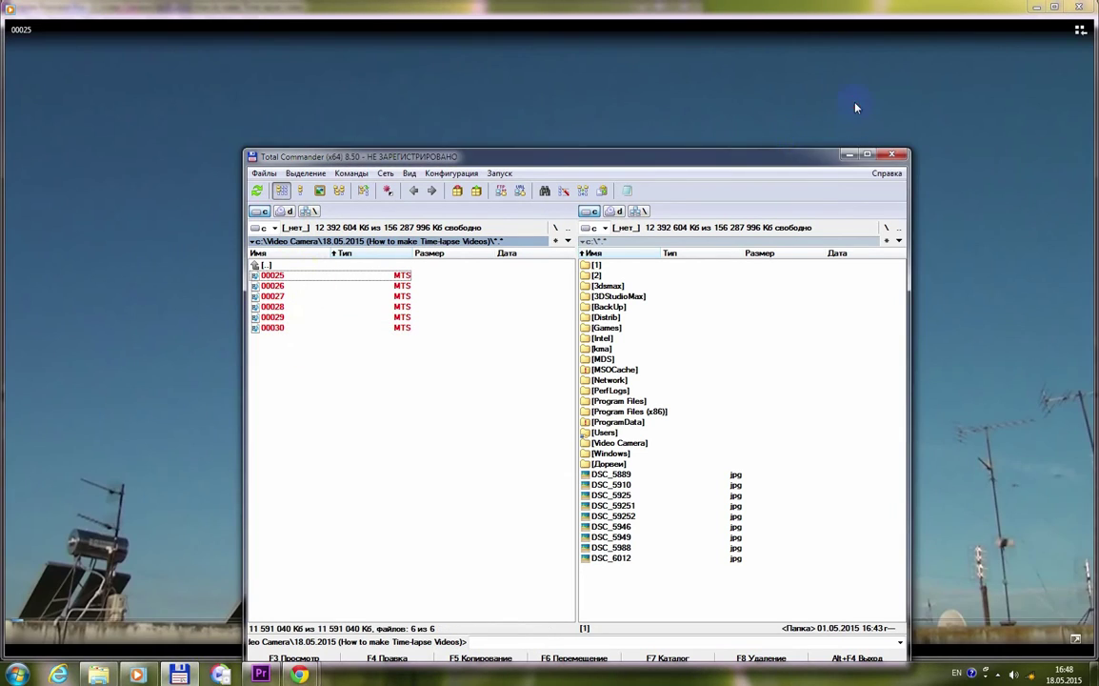
click(1081, 29)
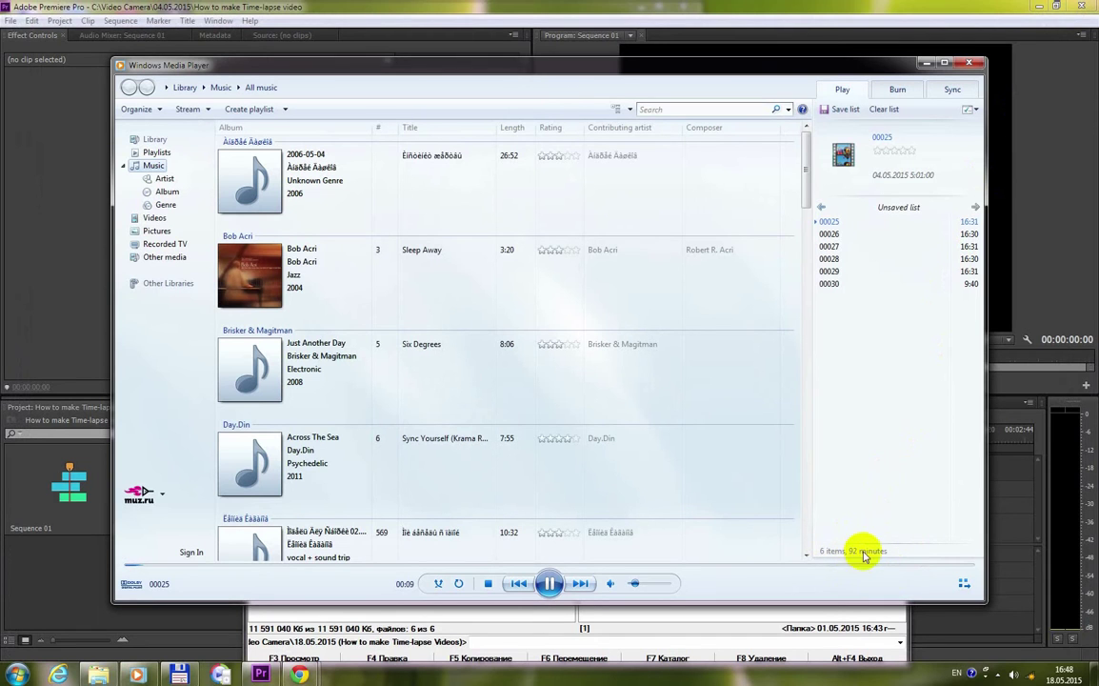
Close the media player and drag the six MTS clips from Total Commander into Premiere's project bin.
click(968, 65)
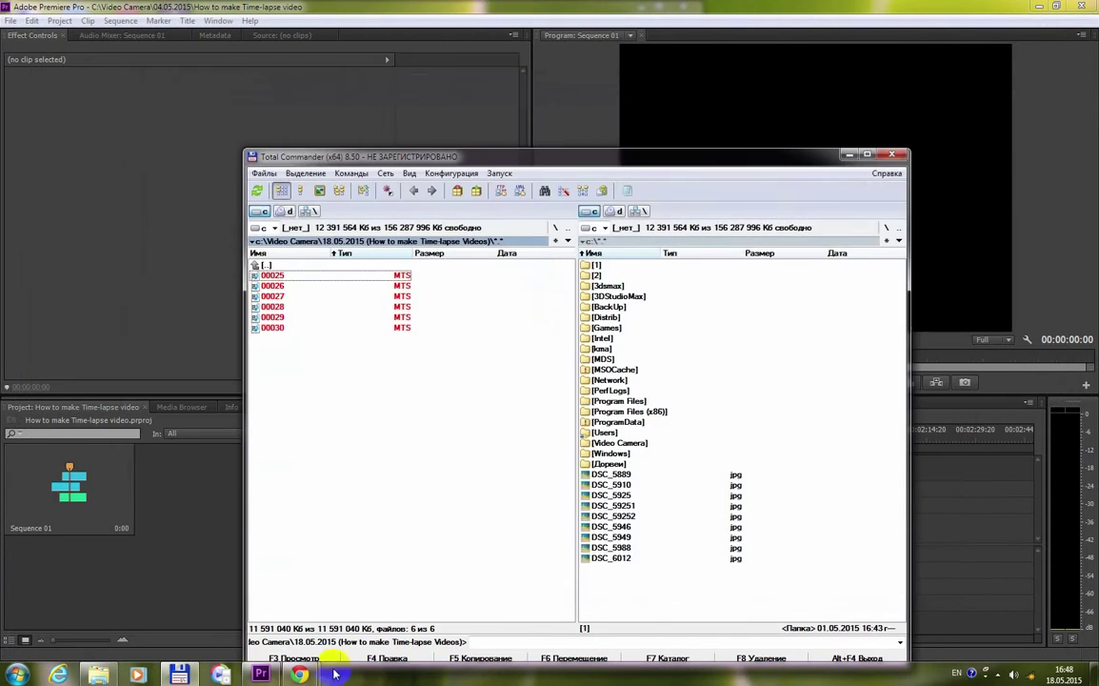
drag(348, 276, 197, 488)
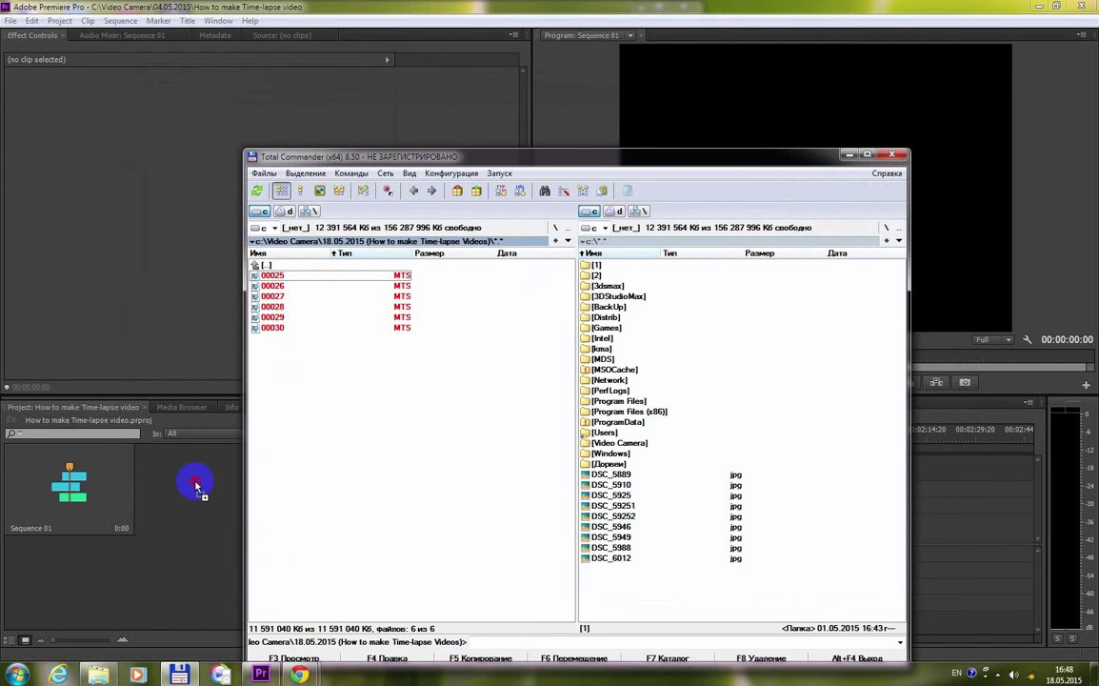
drag(197, 488, 197, 487)
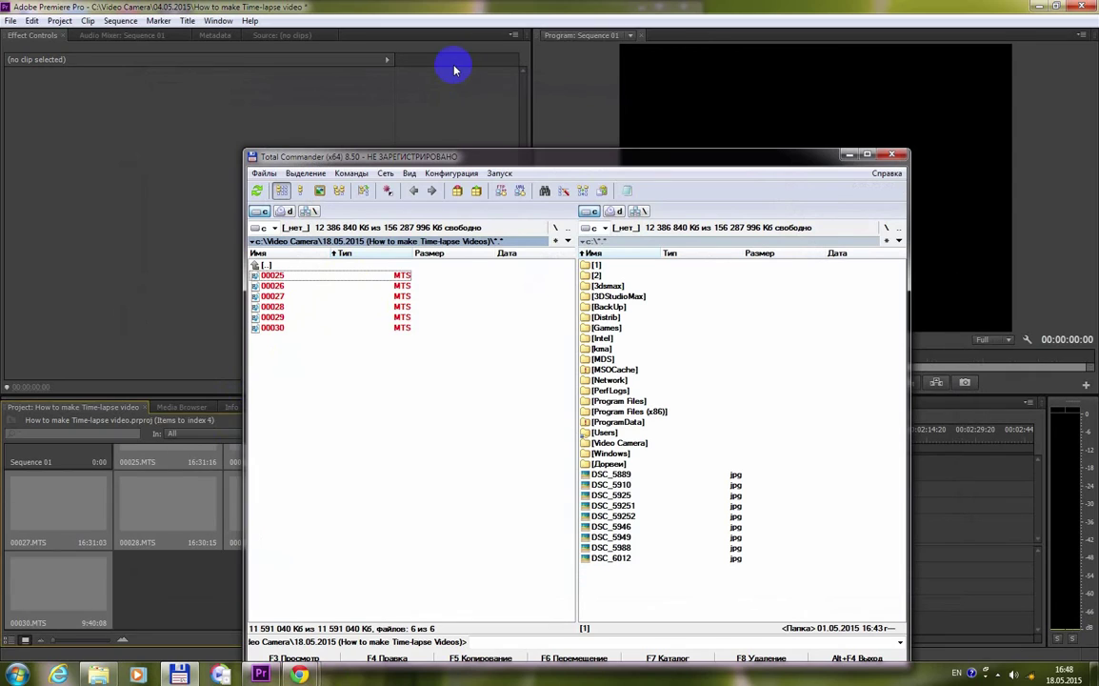
click(477, 6)
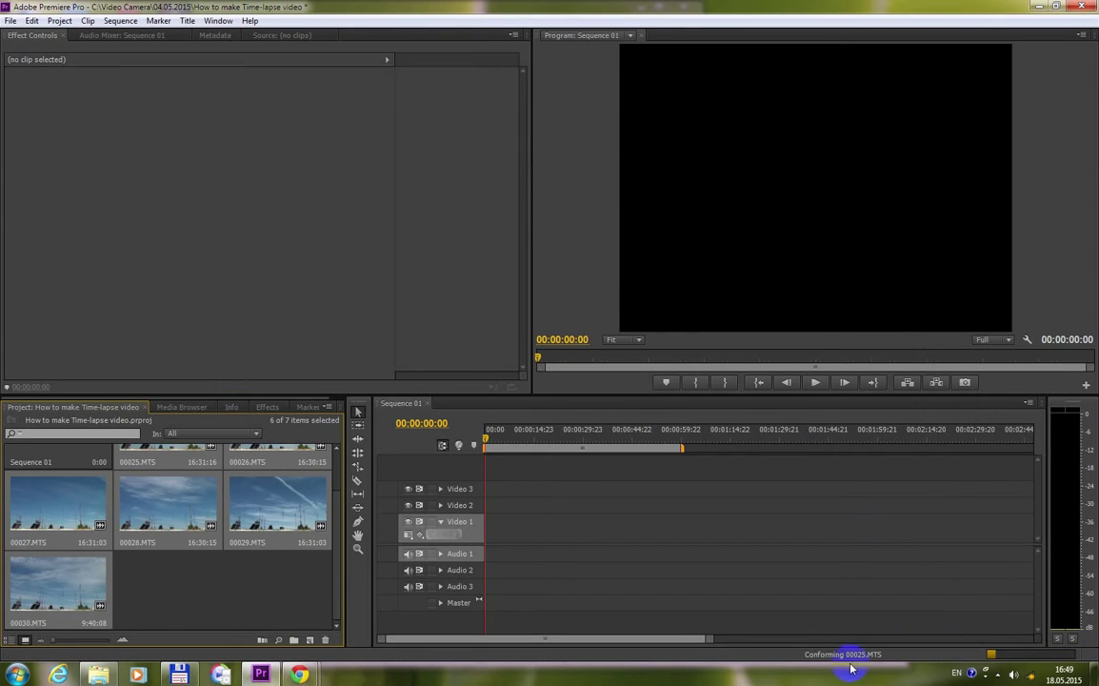
Place 00025.MTS at the start of Video 1 and change the sequence settings to match it.
scroll(334, 510, up, 2)
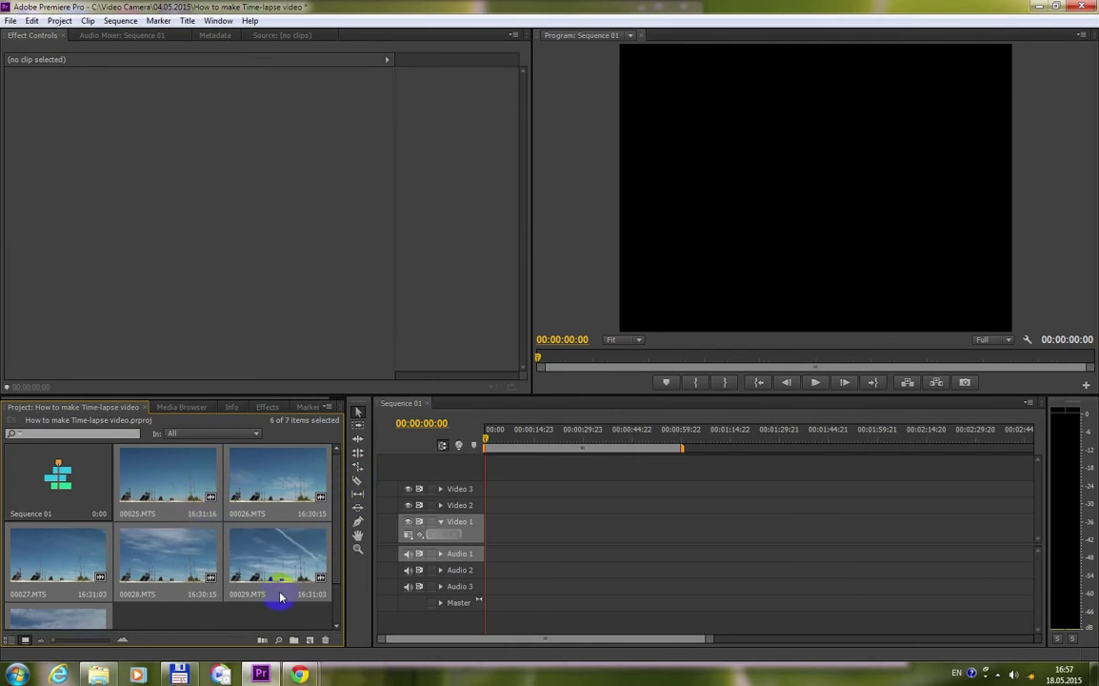
click(269, 622)
drag(176, 479, 487, 552)
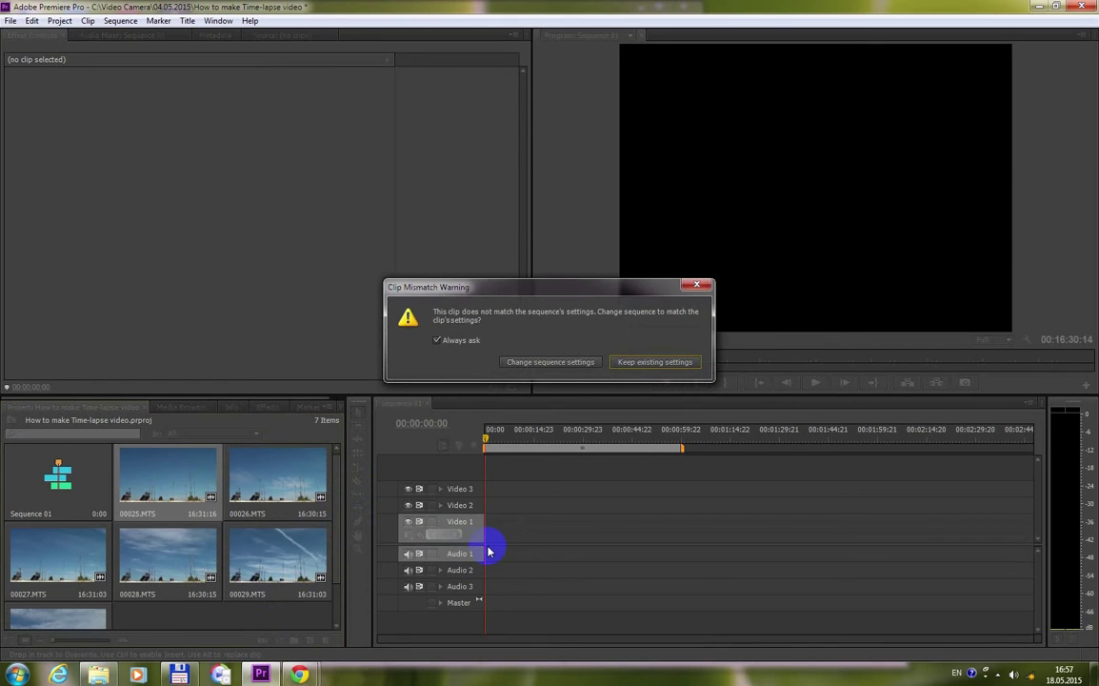
click(564, 363)
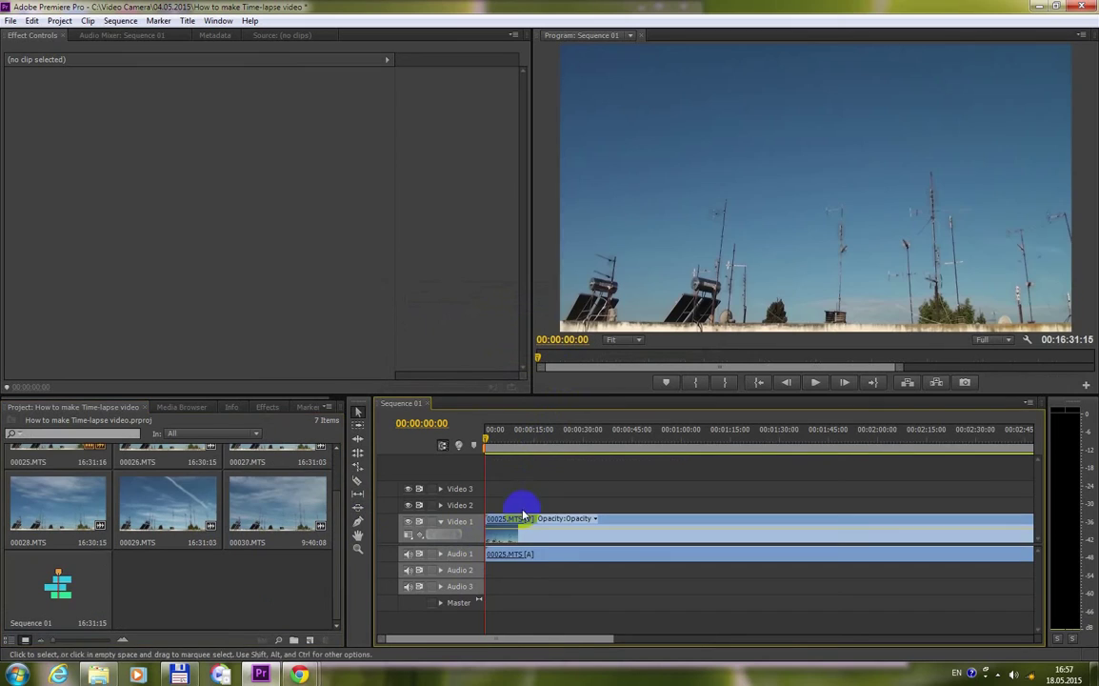
Raise clip 00025.MTS's speed in Speed/Duration so it shortens to 00:00:13:06.
drag(610, 639, 953, 648)
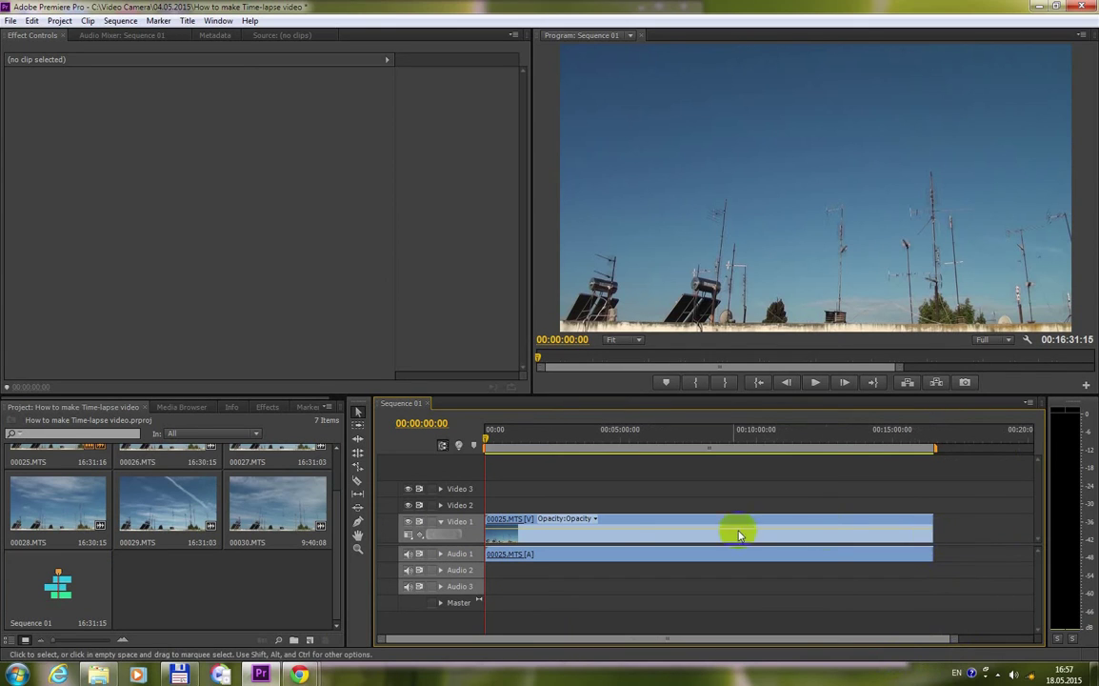
click(582, 536)
right_click(582, 539)
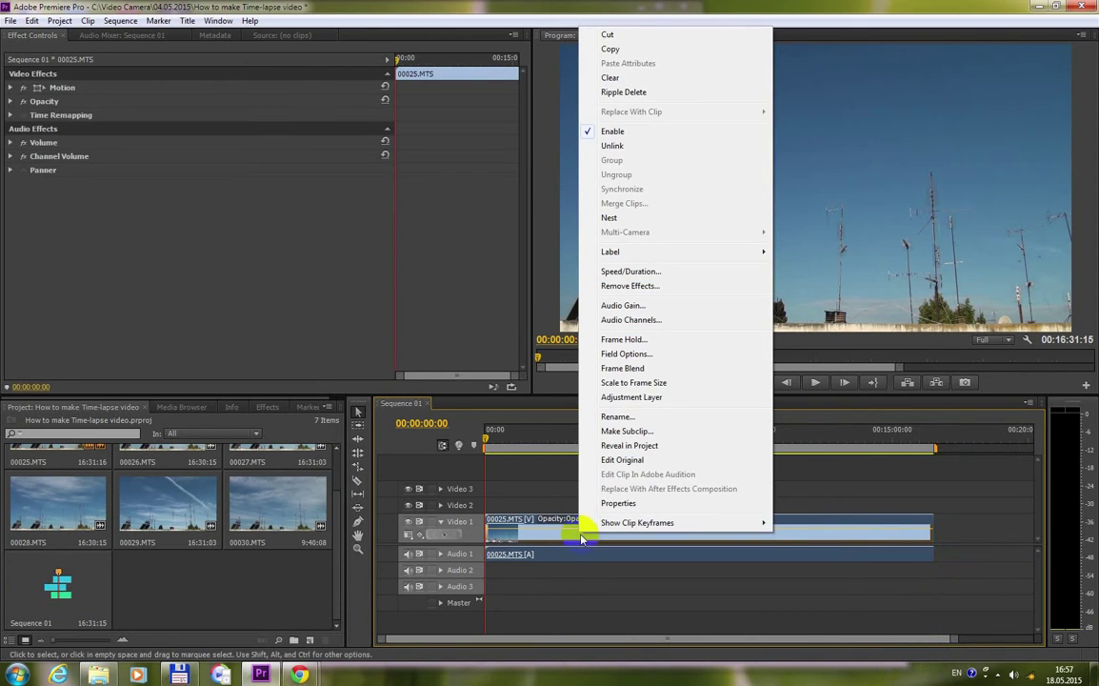
click(667, 274)
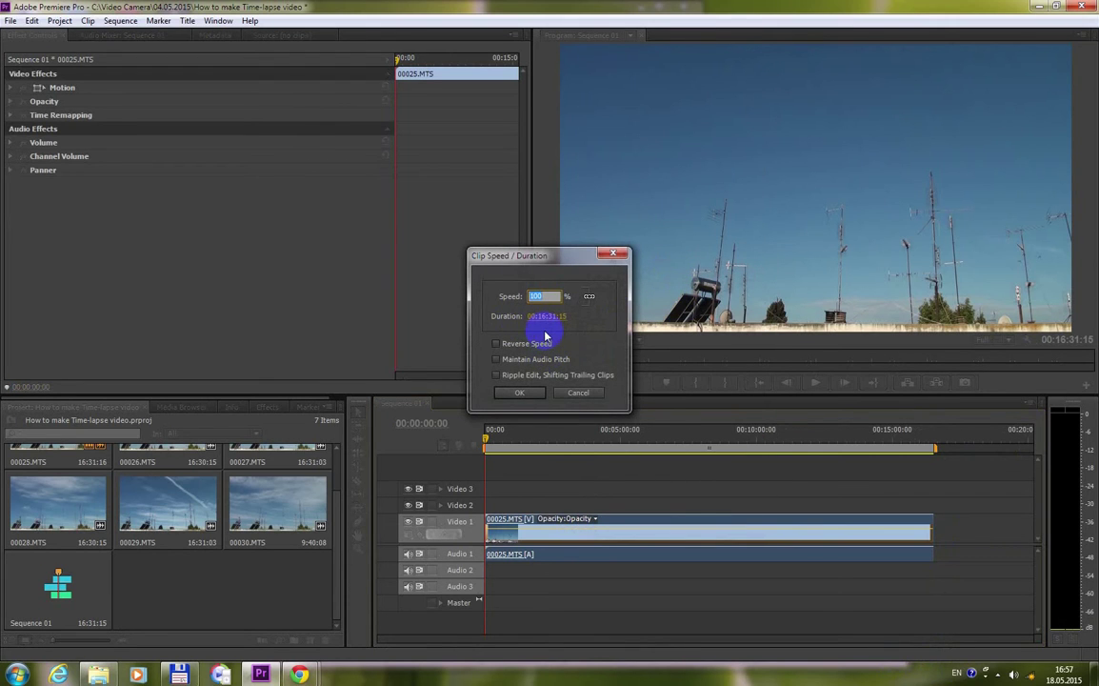
text(5000)
drag(558, 296, 504, 302)
click(519, 392)
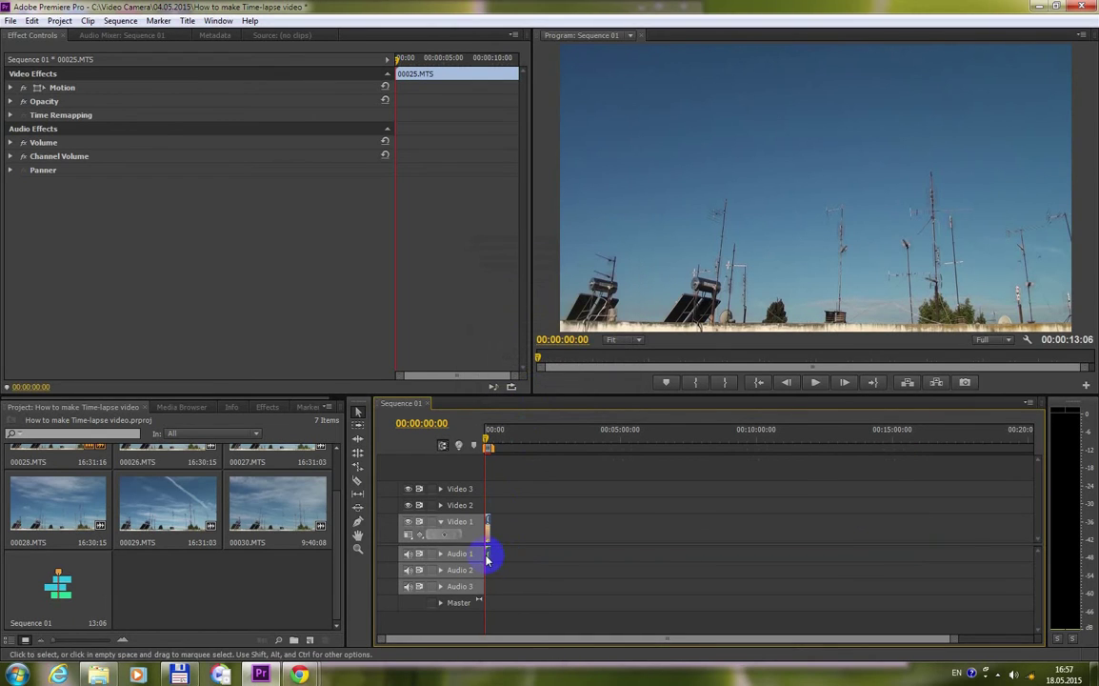
scroll(196, 491, up, 1)
Append clips 00026.MTS and 00027.MTS to Video 1, each sped up via Speed/Duration.
click(190, 490)
mouse_move(190, 491)
mouse_down()
mouse_move(496, 539)
mouse_move(516, 532)
mouse_up()
right_click(522, 529)
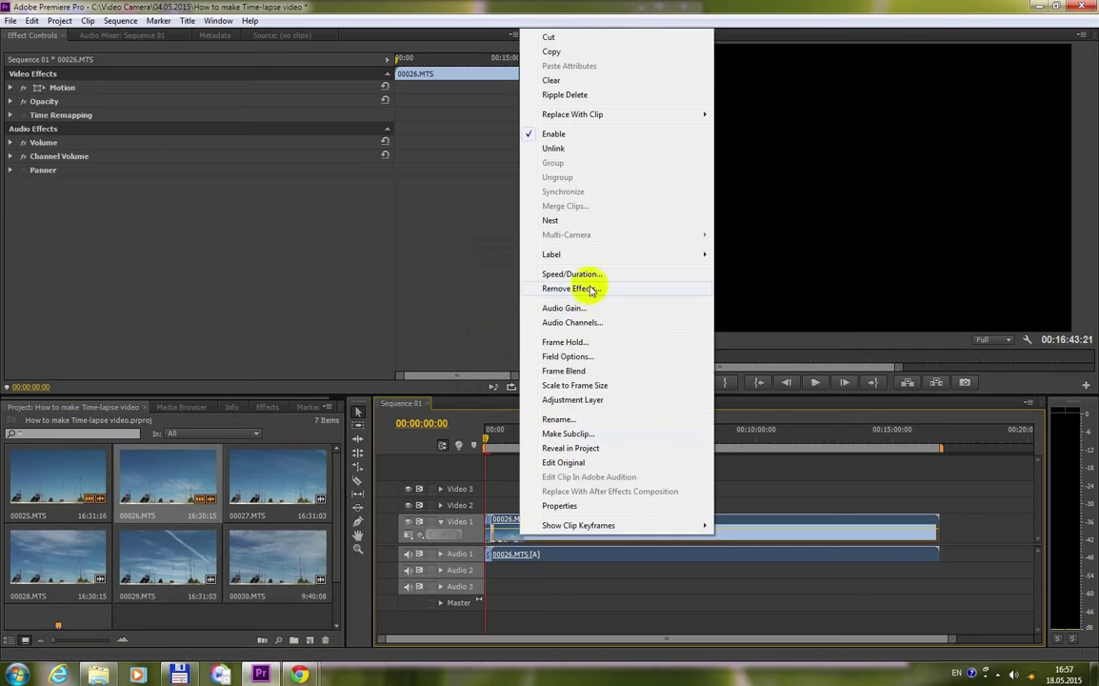
click(588, 274)
text(7500)
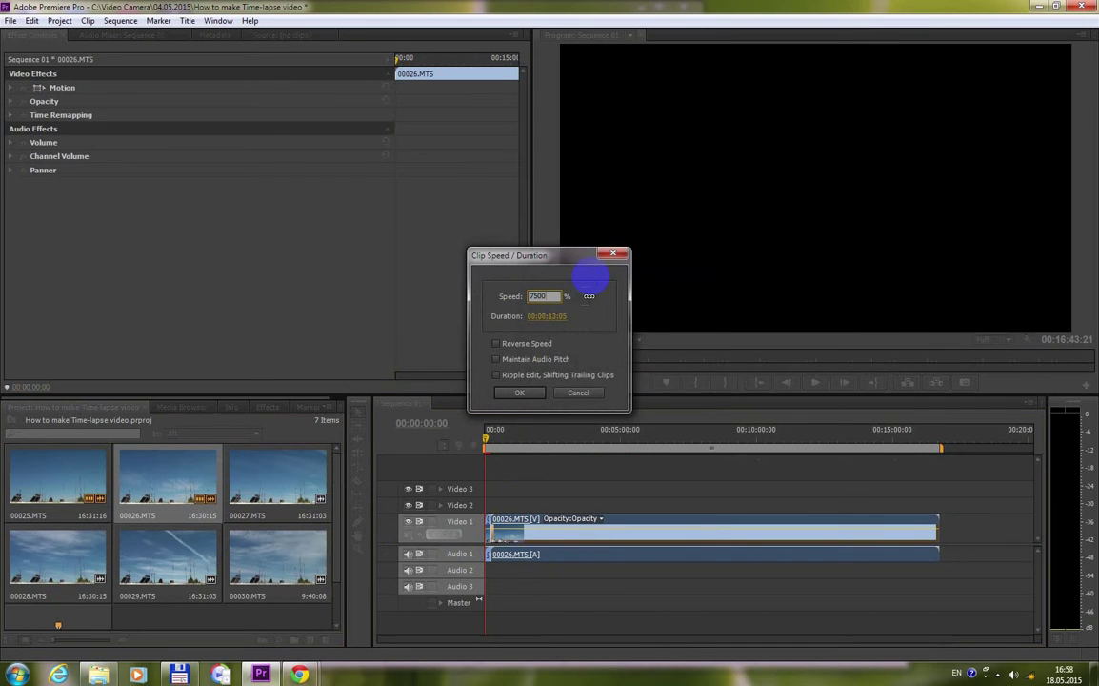
key(Return)
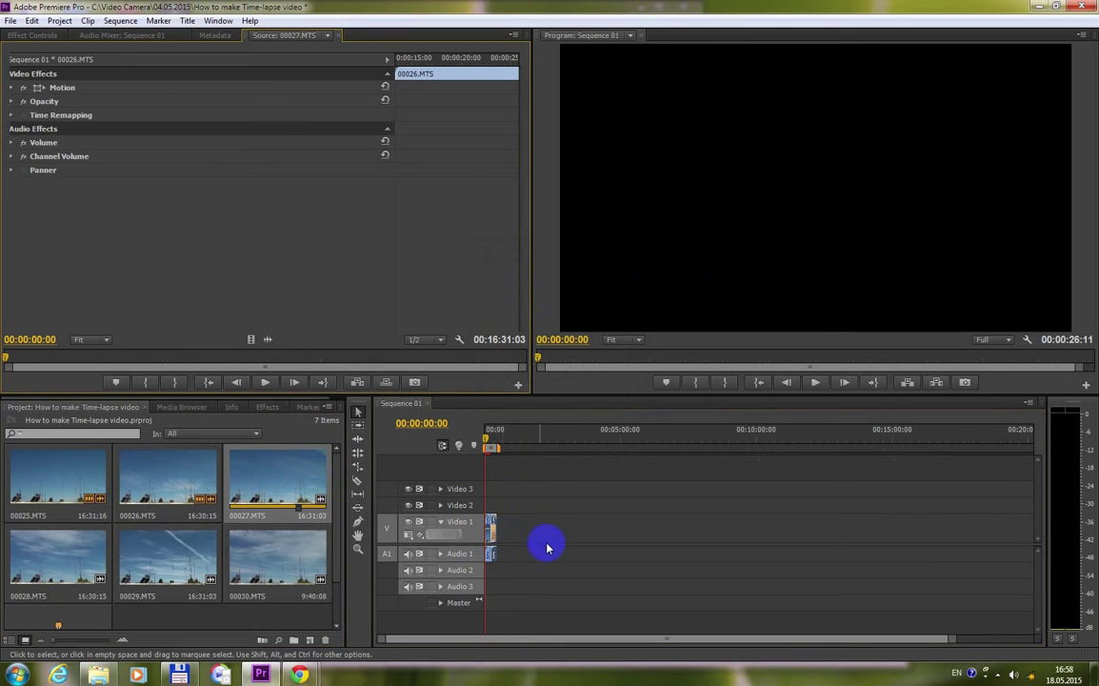
drag(383, 515, 498, 535)
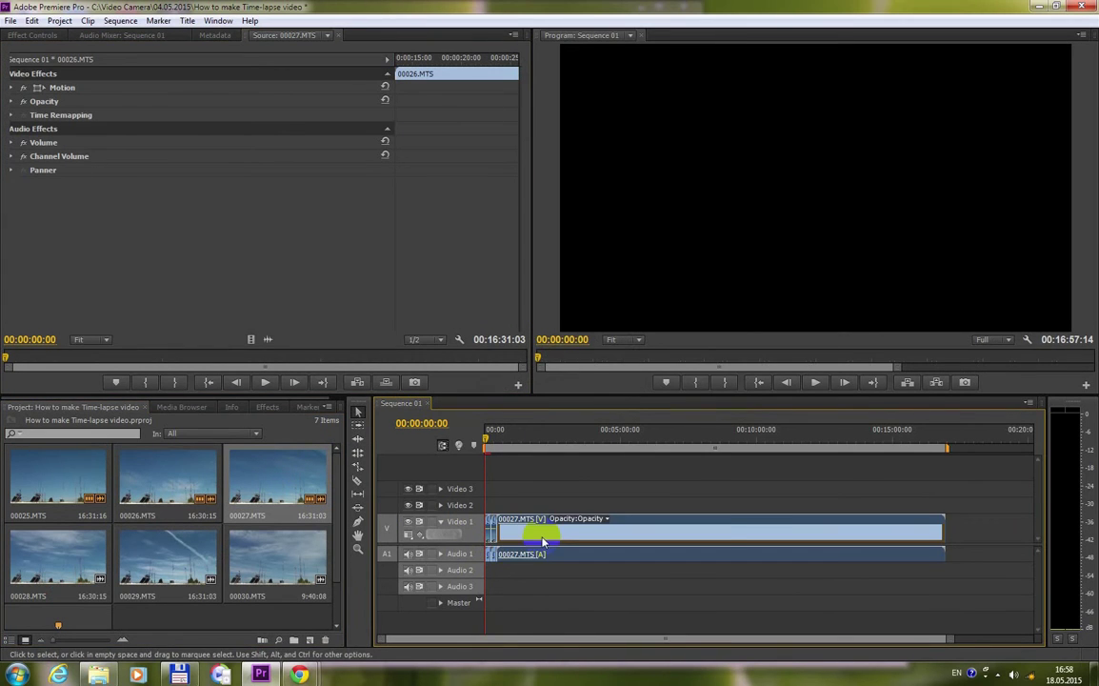
right_click(541, 533)
click(609, 278)
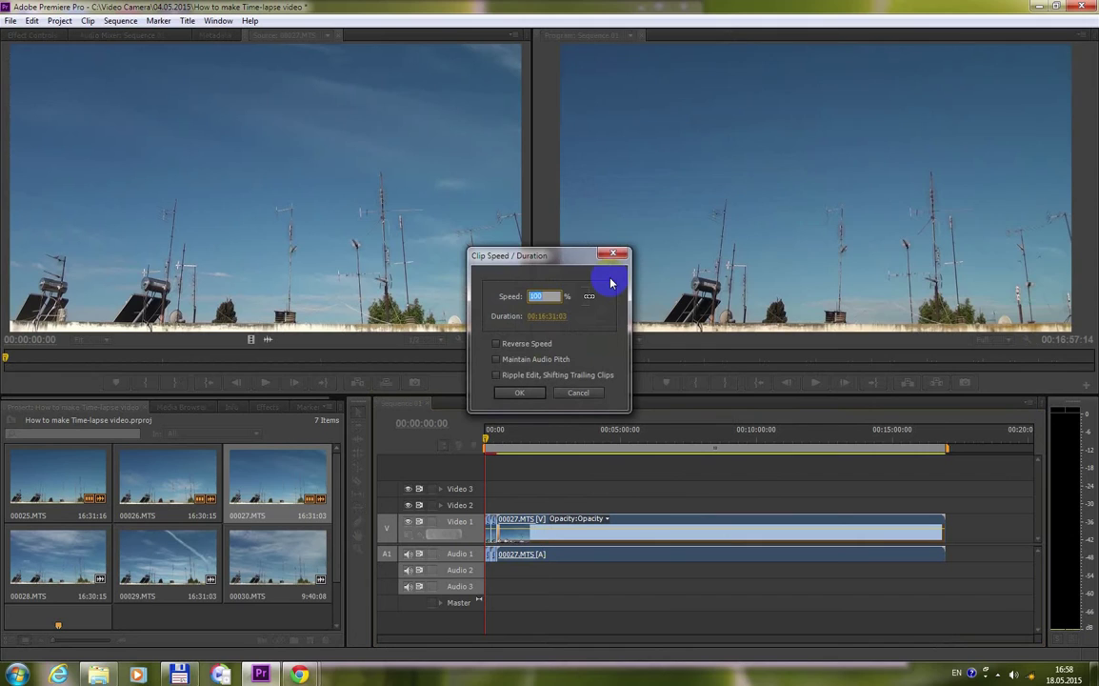
key(Return)
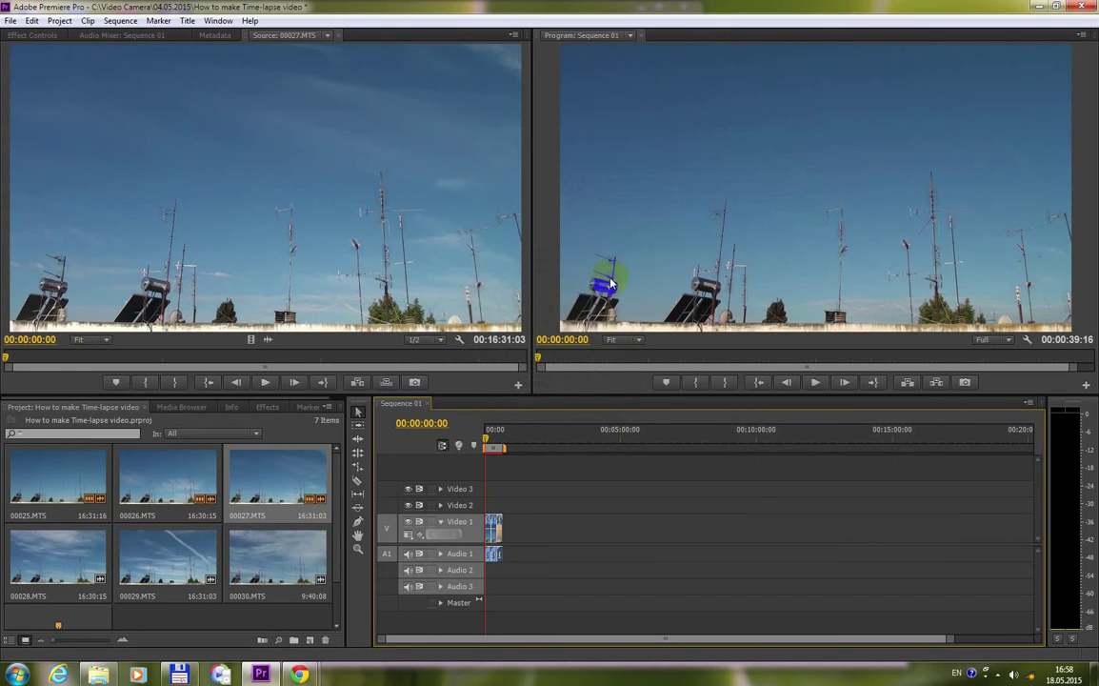
Append clips 00028.MTS and 00029.MTS to the sequence, each sped to 7500%.
click(81, 574)
drag(79, 554, 521, 539)
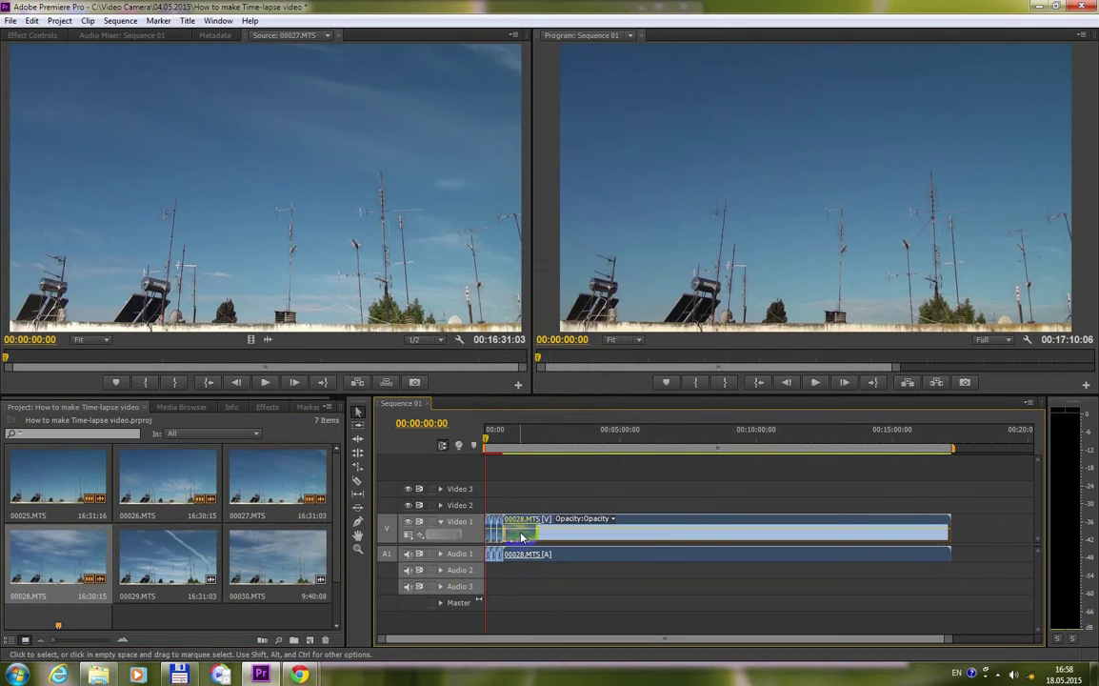
right_click(524, 535)
click(611, 270)
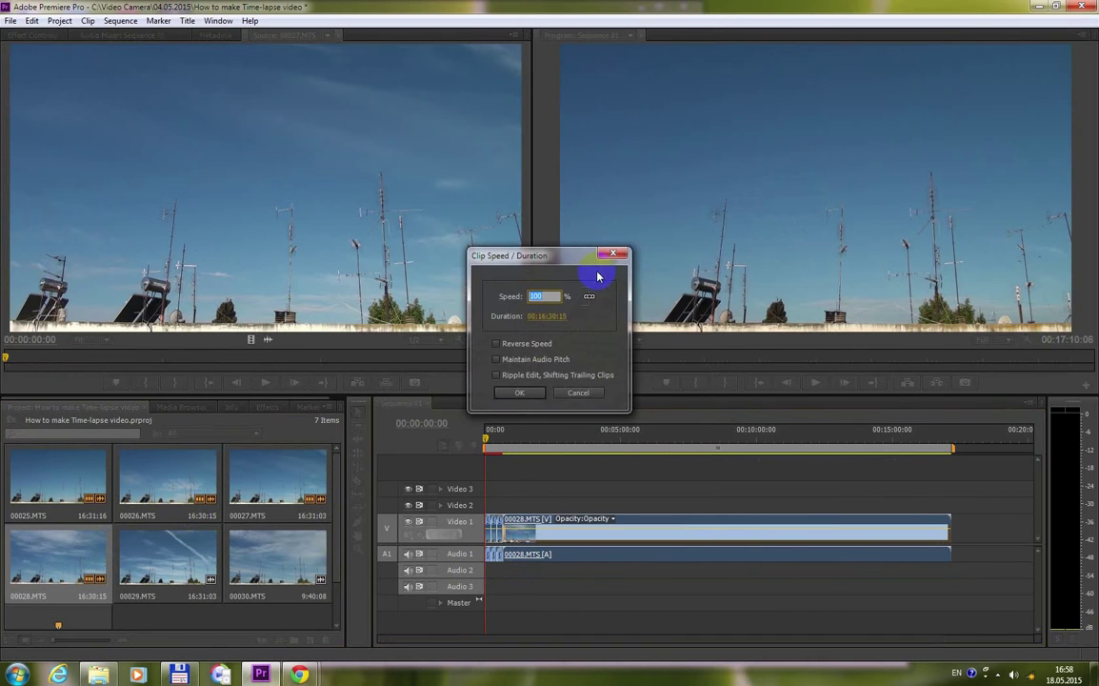
key(Return)
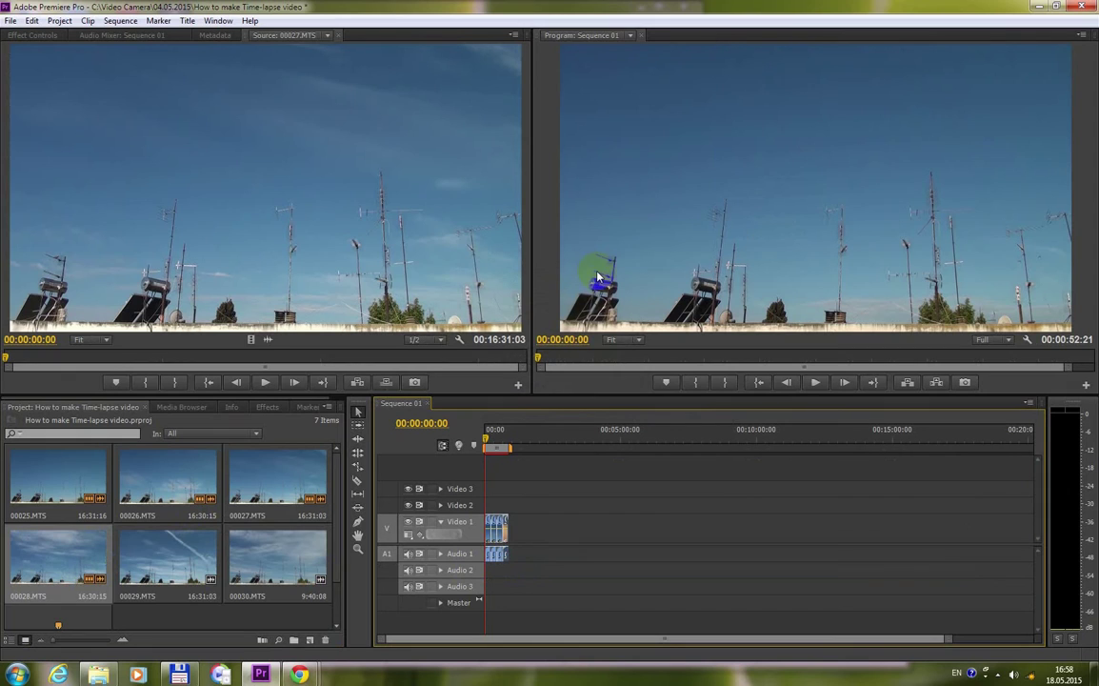
click(197, 579)
drag(154, 548, 534, 540)
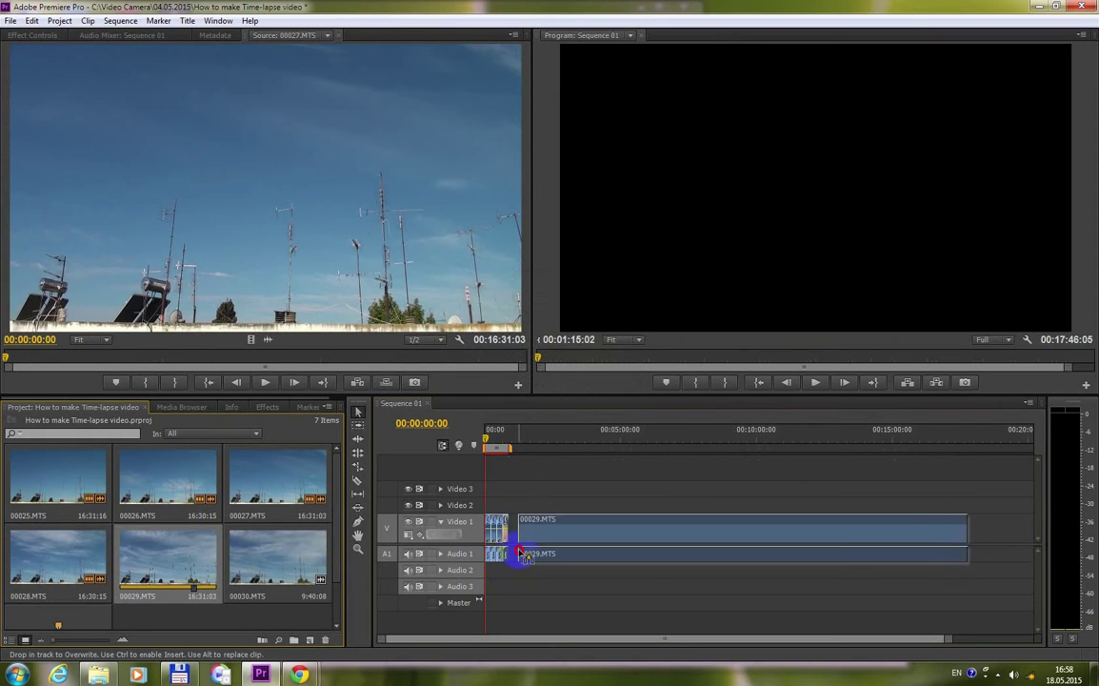
right_click(534, 540)
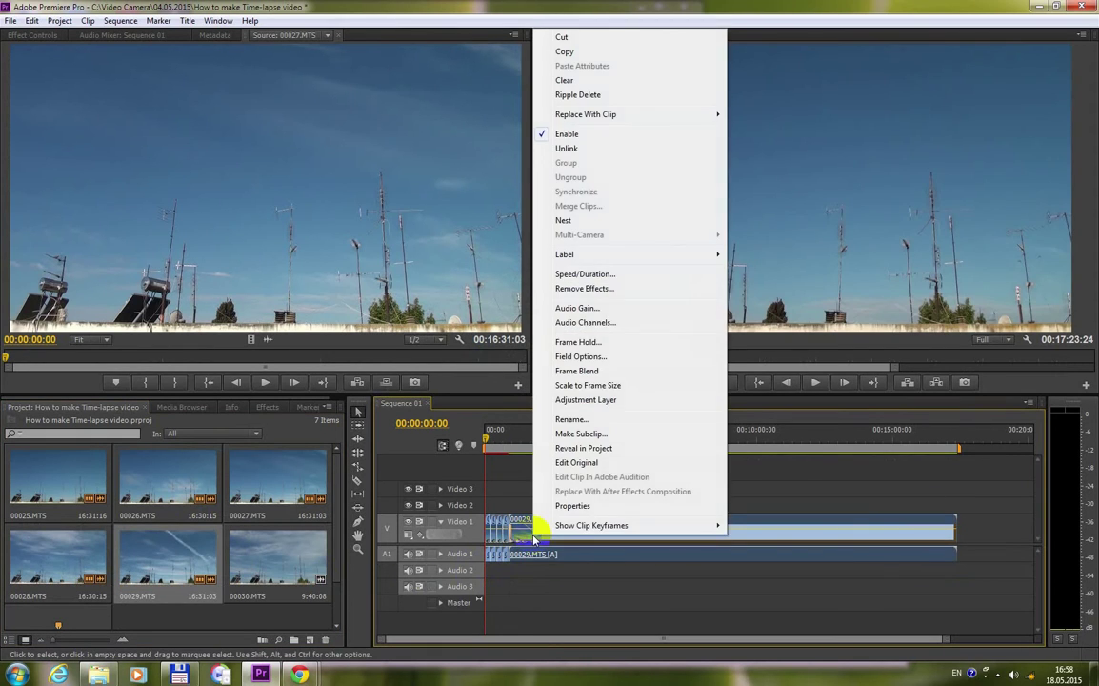
click(568, 276)
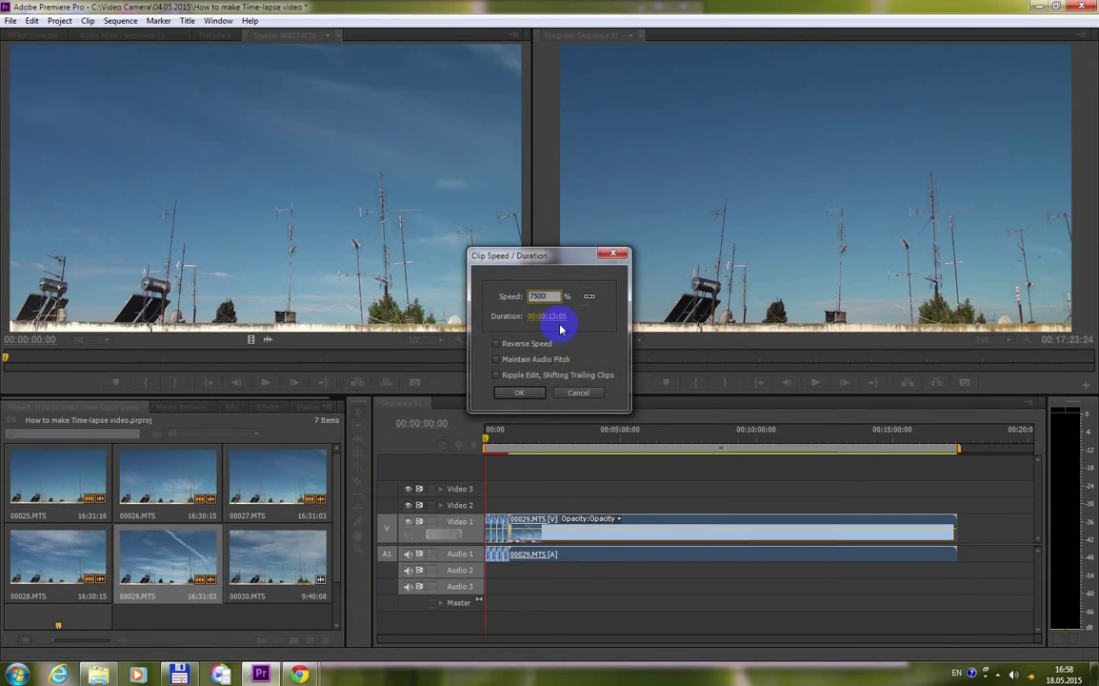
key(Return)
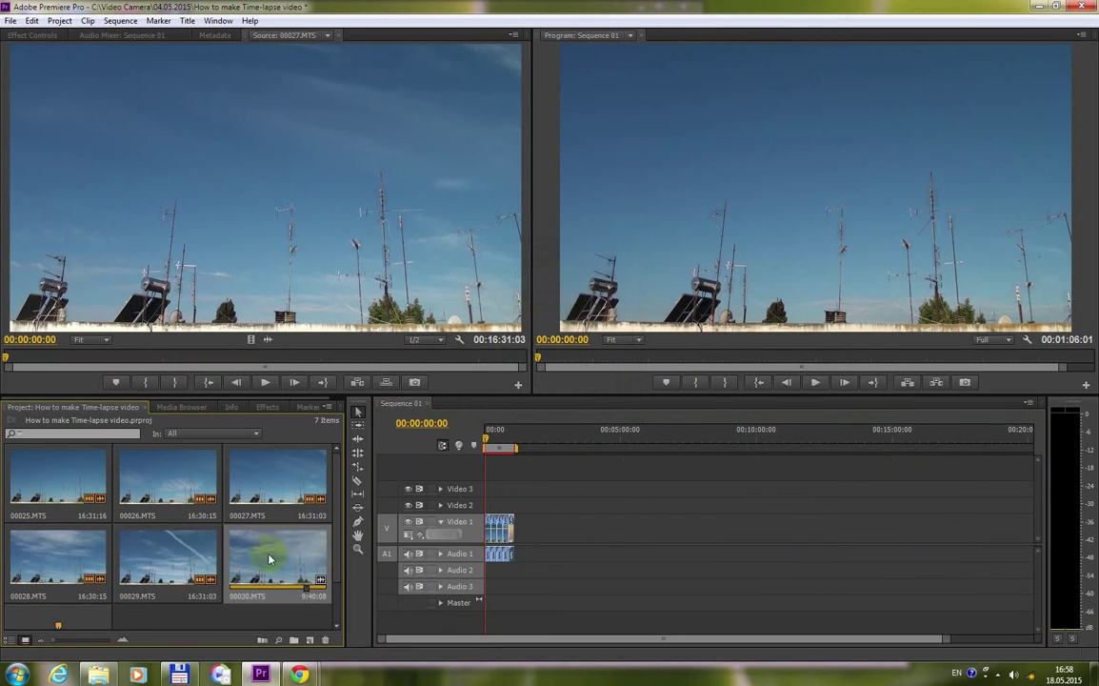
Append clip 00030.MTS to the sequence end and speed it to 7500%.
drag(309, 553, 522, 533)
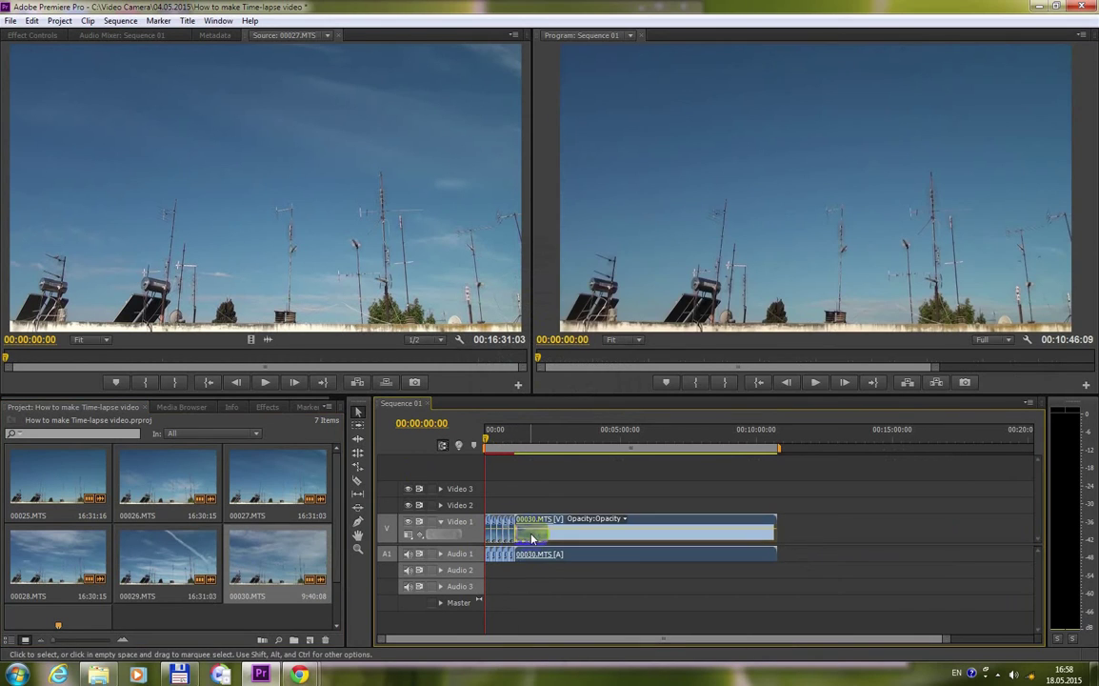
right_click(535, 525)
click(588, 273)
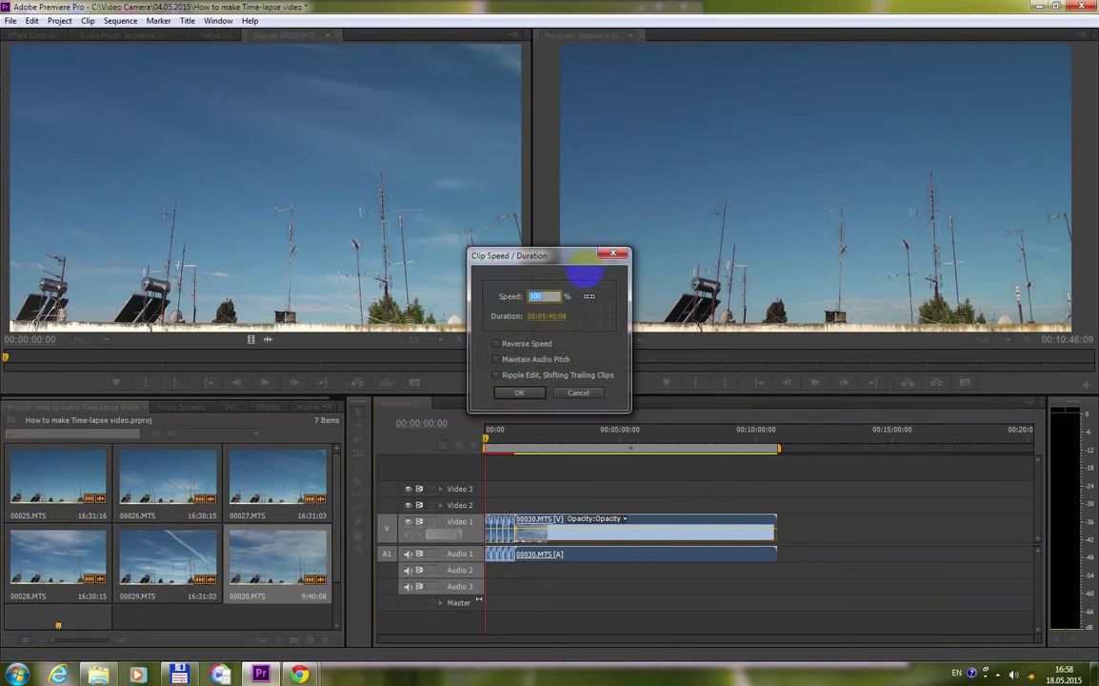
text(0)
key(Return)
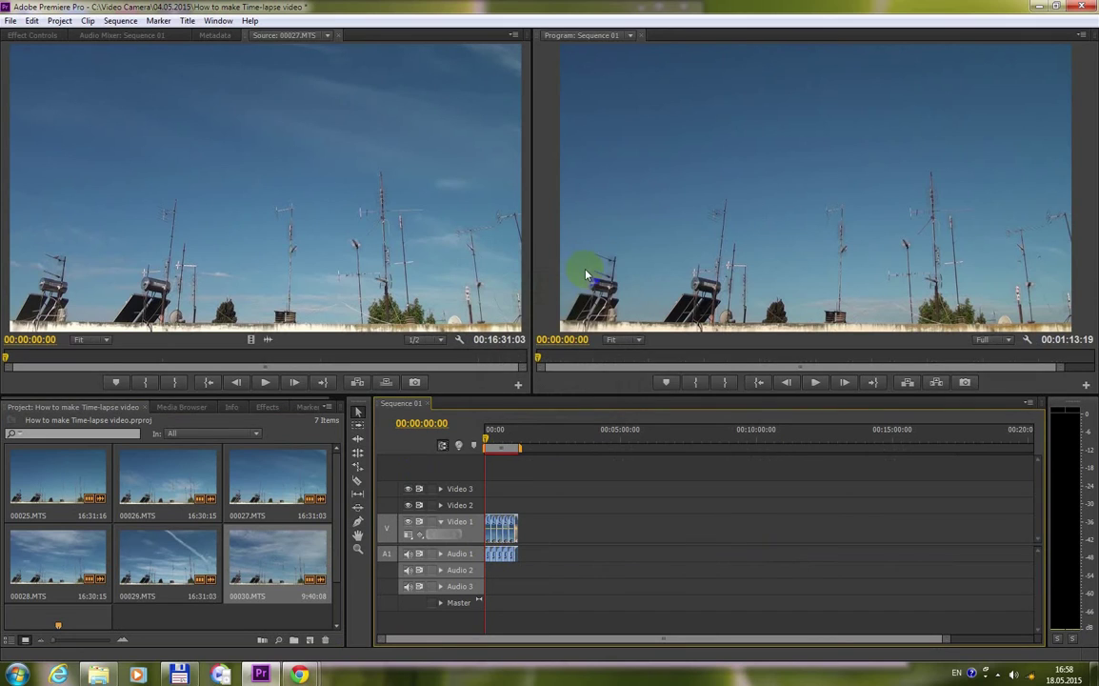
click(358, 548)
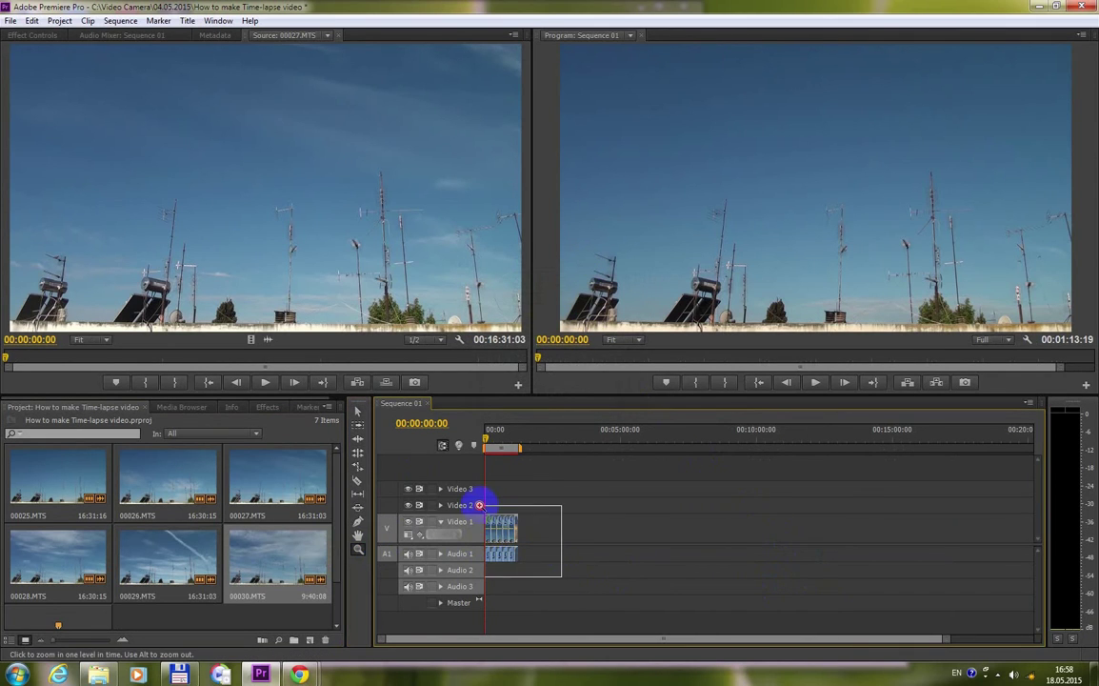
Zoom the timeline in on the six clips and lock the Video 1 track.
drag(561, 576, 481, 502)
drag(737, 588, 473, 488)
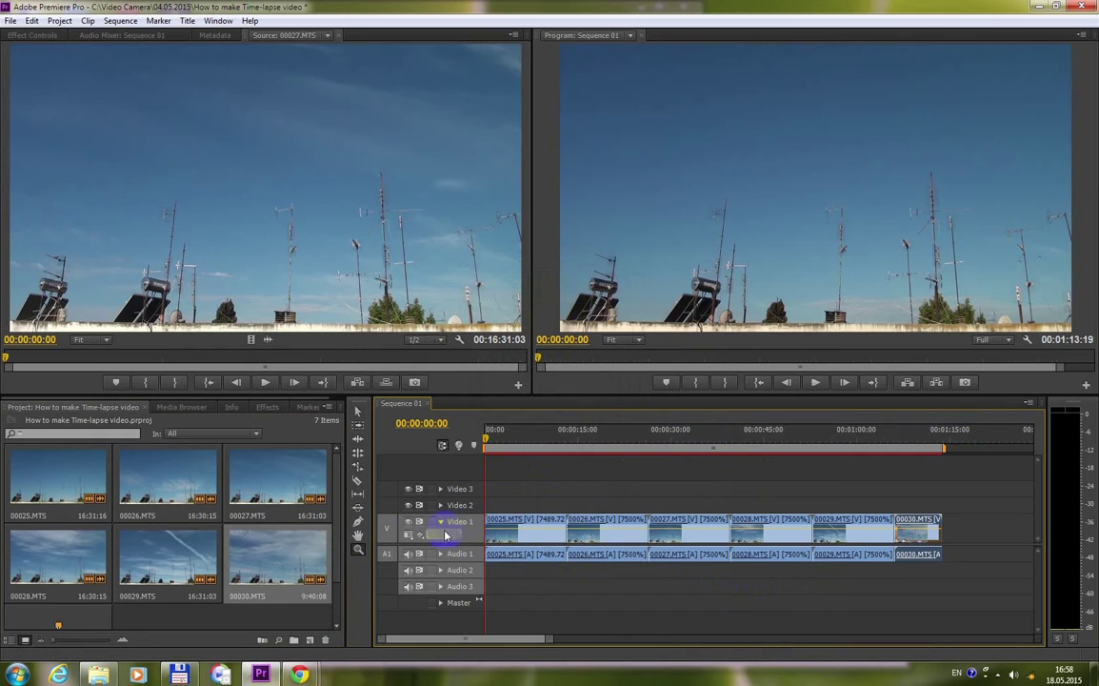
click(430, 522)
Marquee-select all the camera audio clips on Audio 1 and delete them.
click(358, 411)
mouse_move(973, 602)
mouse_down()
mouse_move(870, 570)
mouse_move(531, 557)
mouse_up()
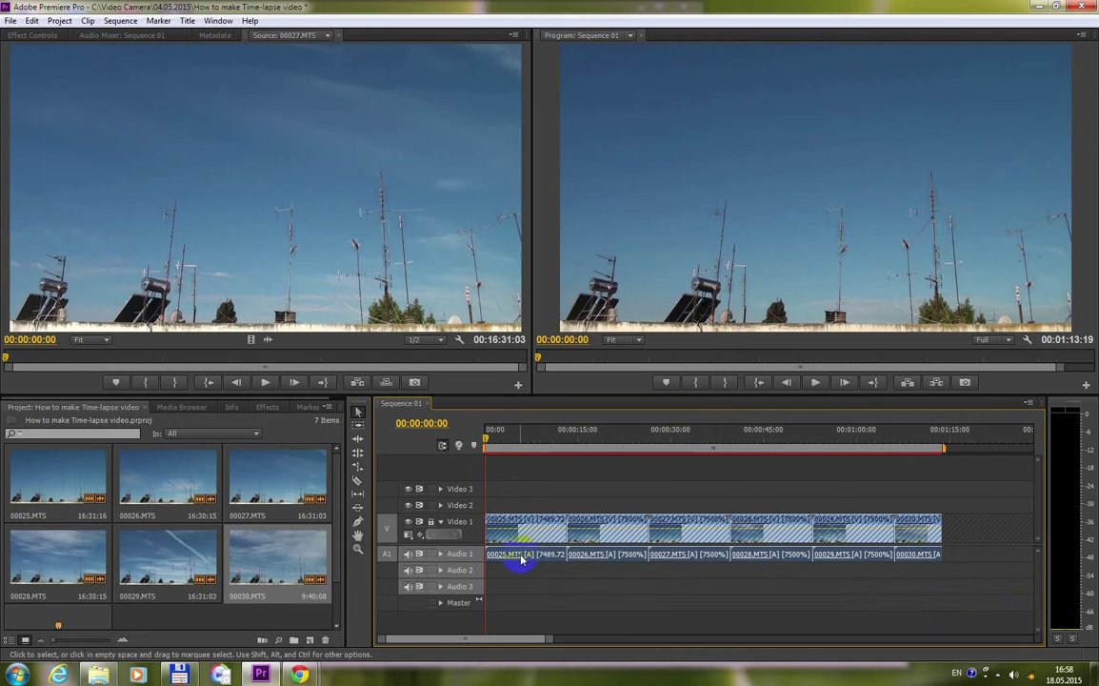
right_click(521, 560)
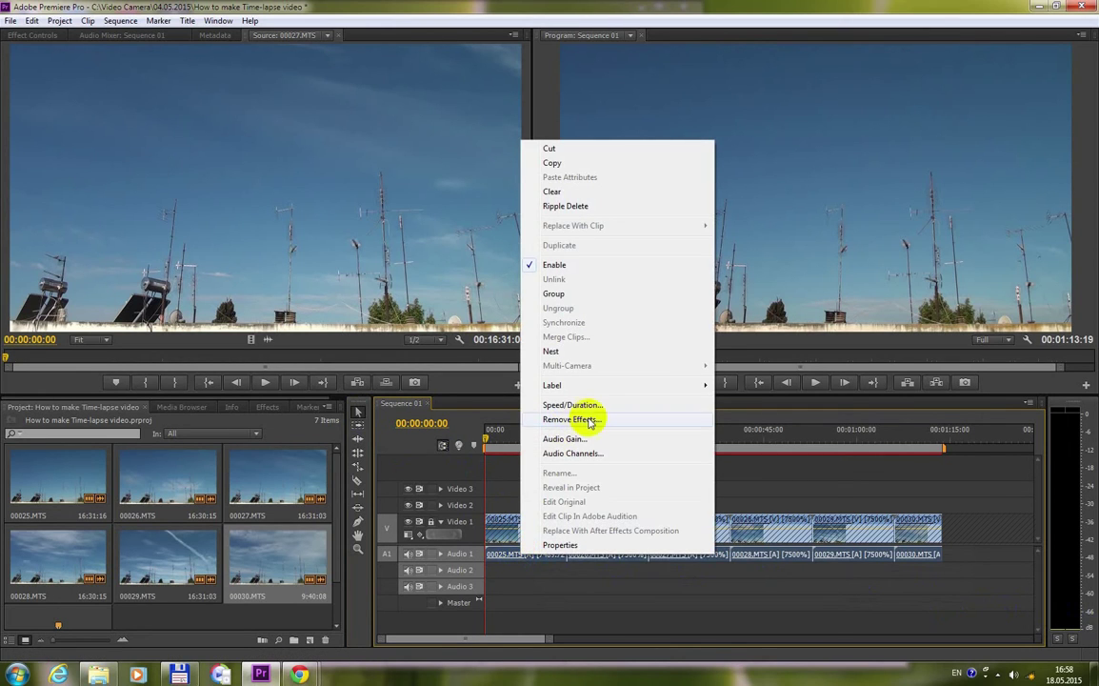
click(669, 596)
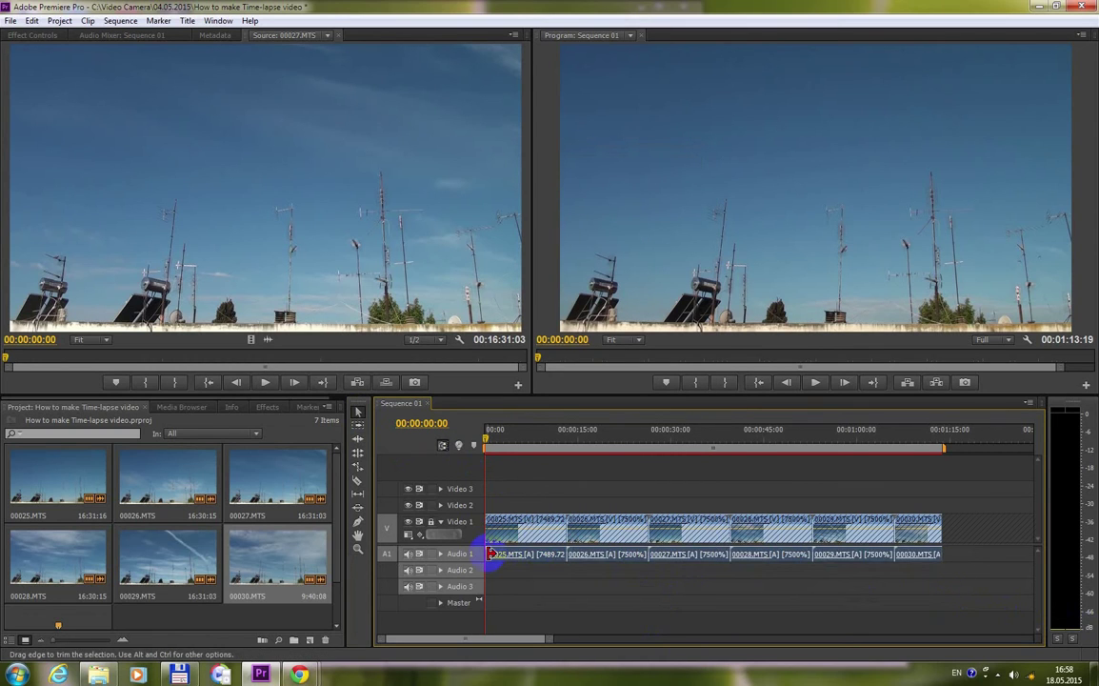
key(Delete)
Unlock Video 1, preview the sped-up sequence to 00:00:20:13, then return to Total Commander.
click(430, 523)
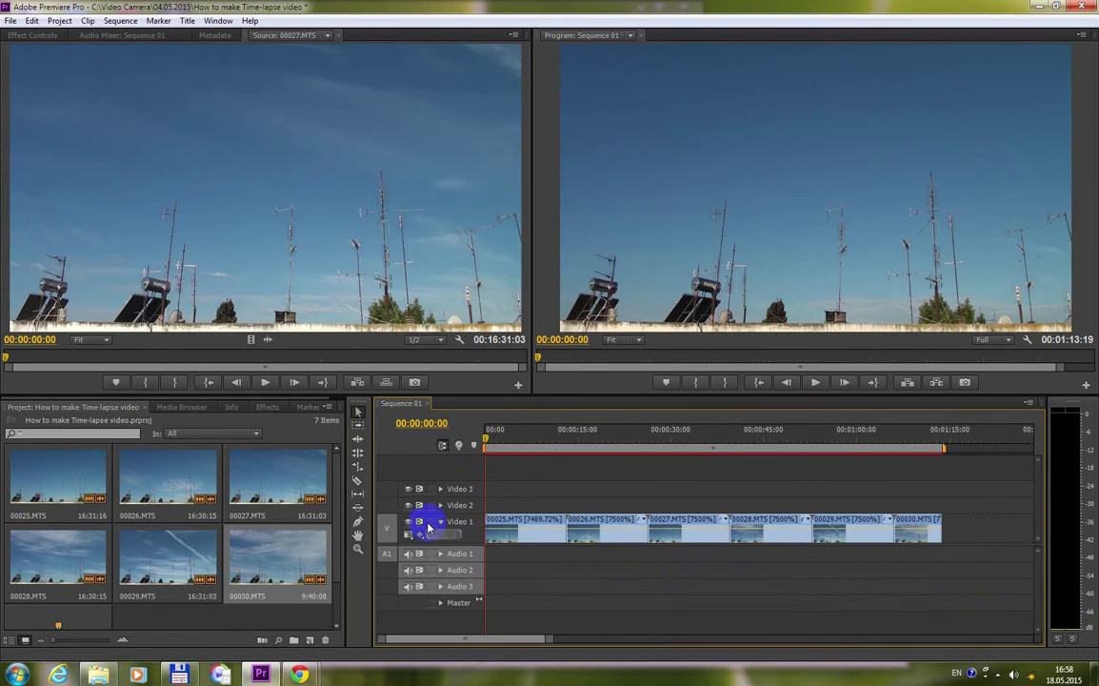
click(818, 383)
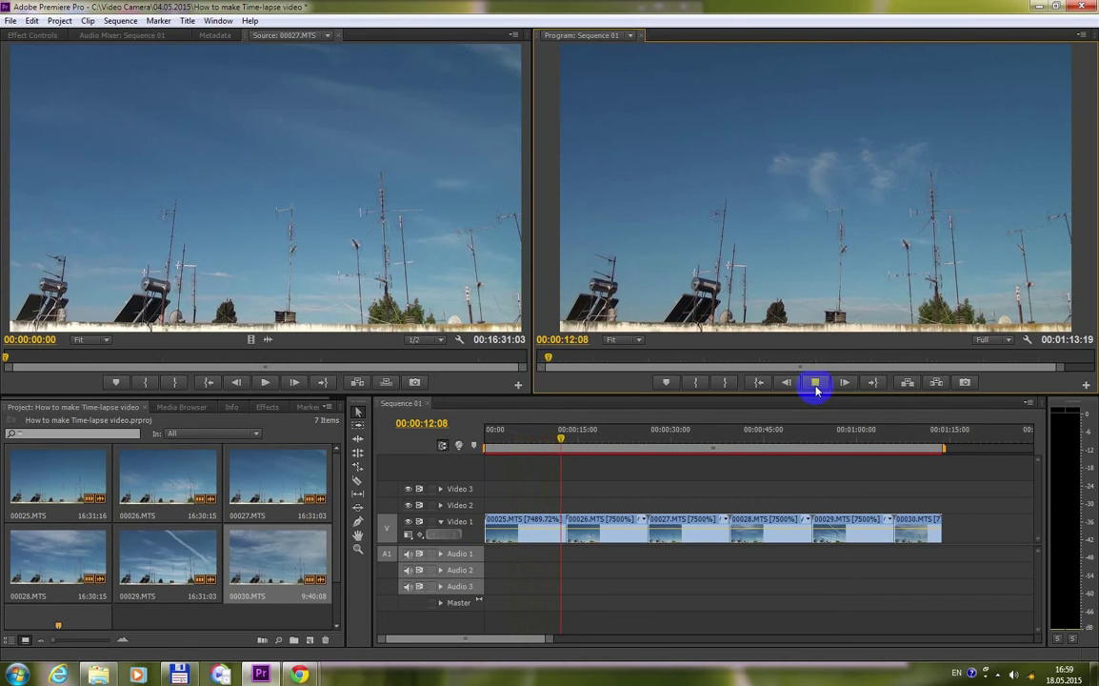
click(816, 383)
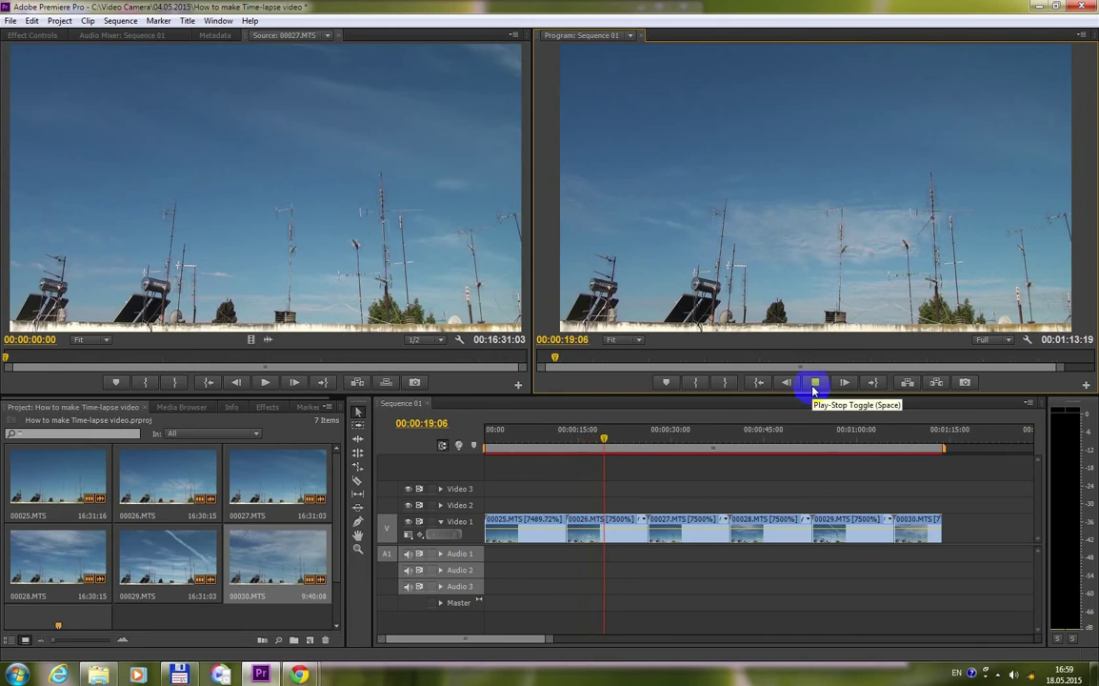
click(814, 383)
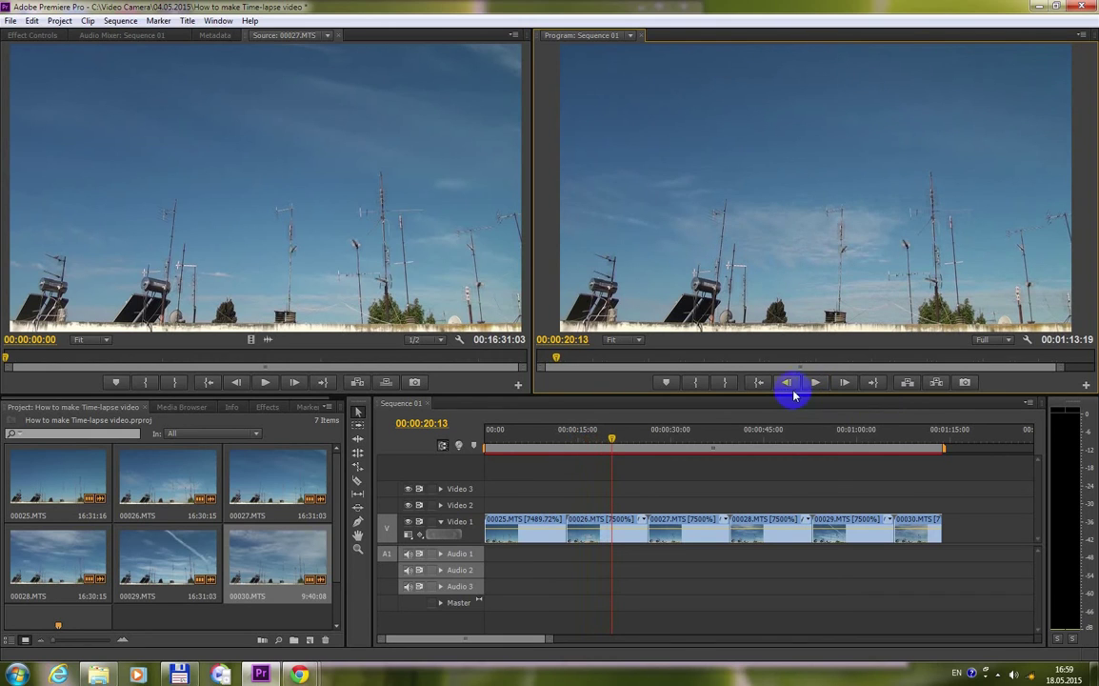
click(184, 675)
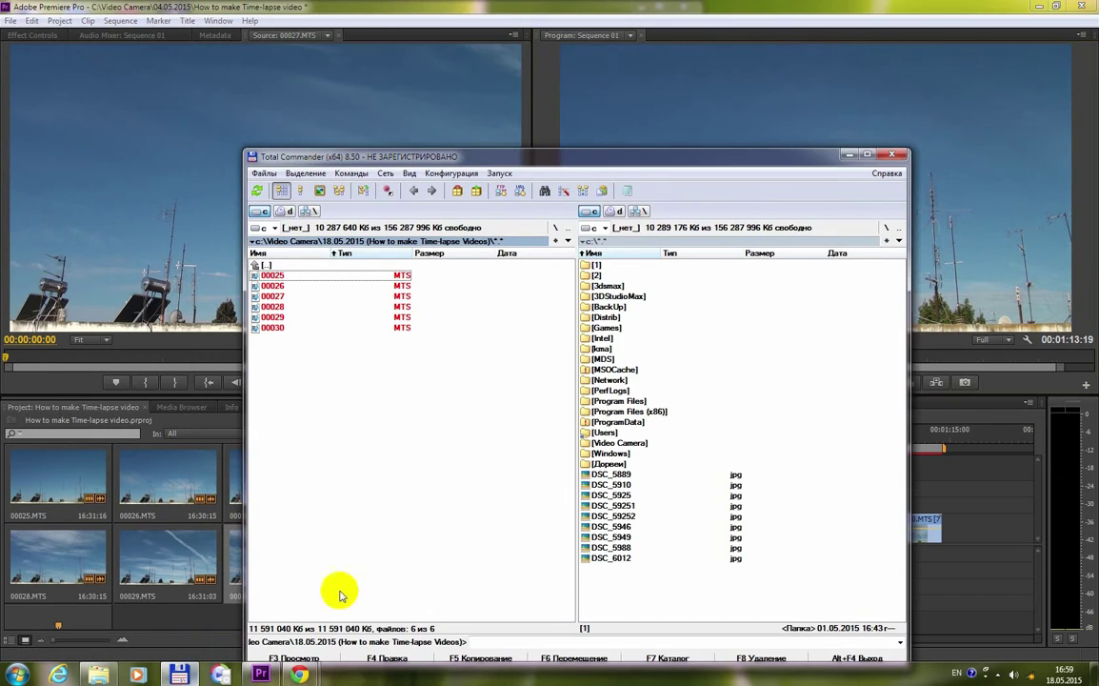
Navigate to Users > user folder > Downloads and play Hey_Now.mp3.
double_click(628, 432)
double_click(634, 276)
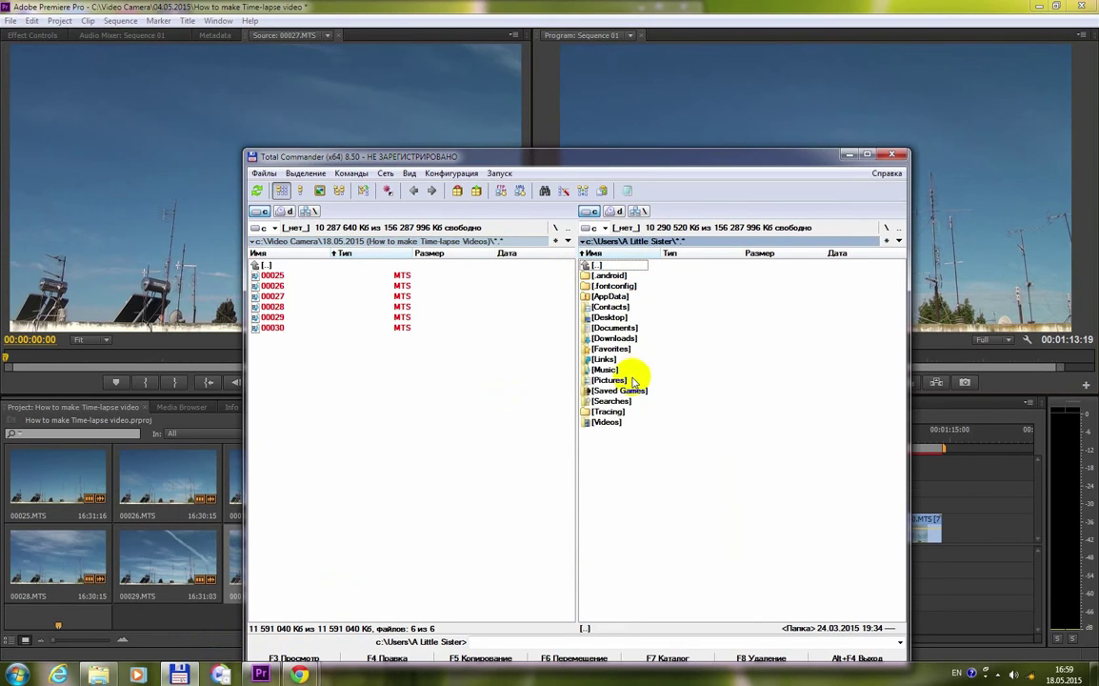
double_click(628, 340)
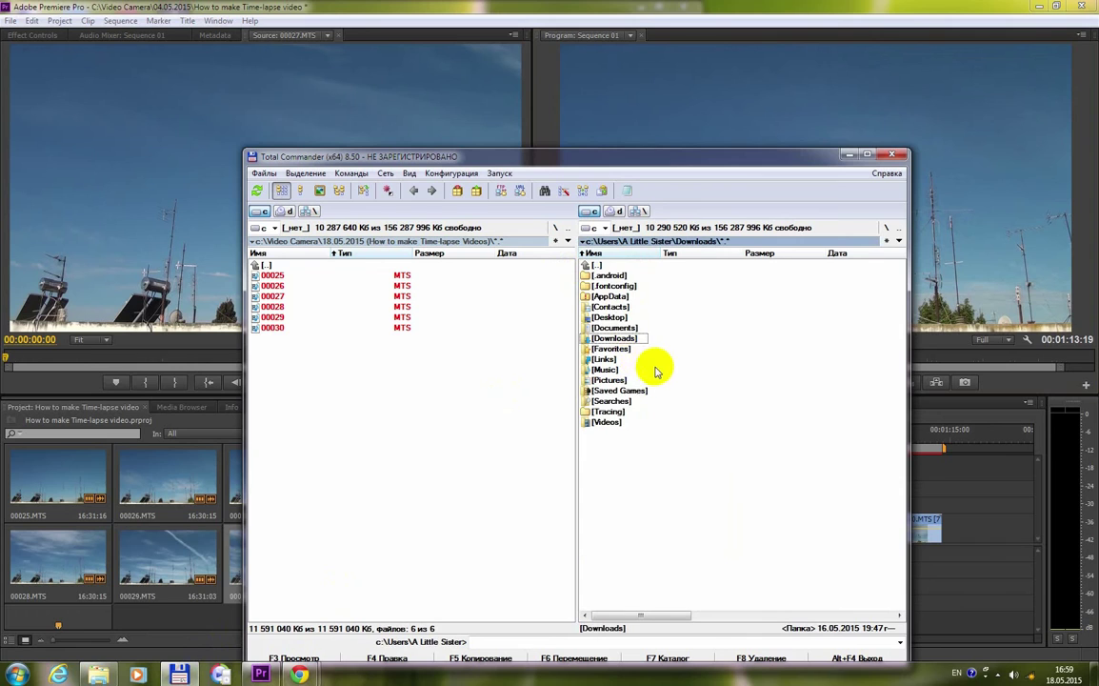
drag(647, 616, 745, 617)
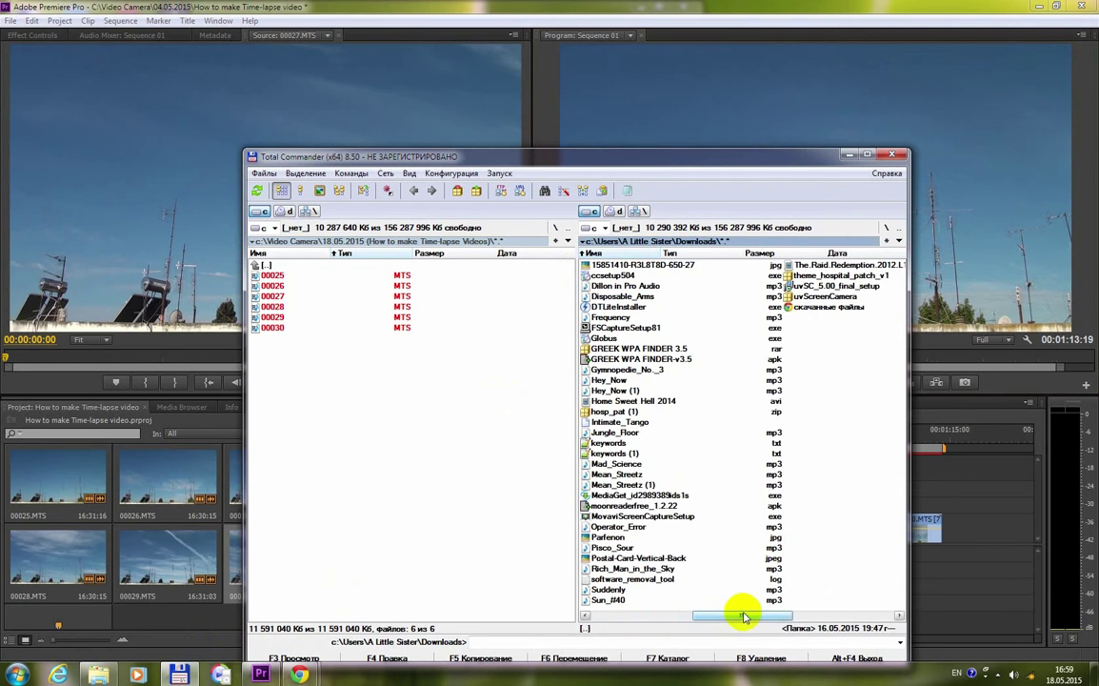
click(707, 373)
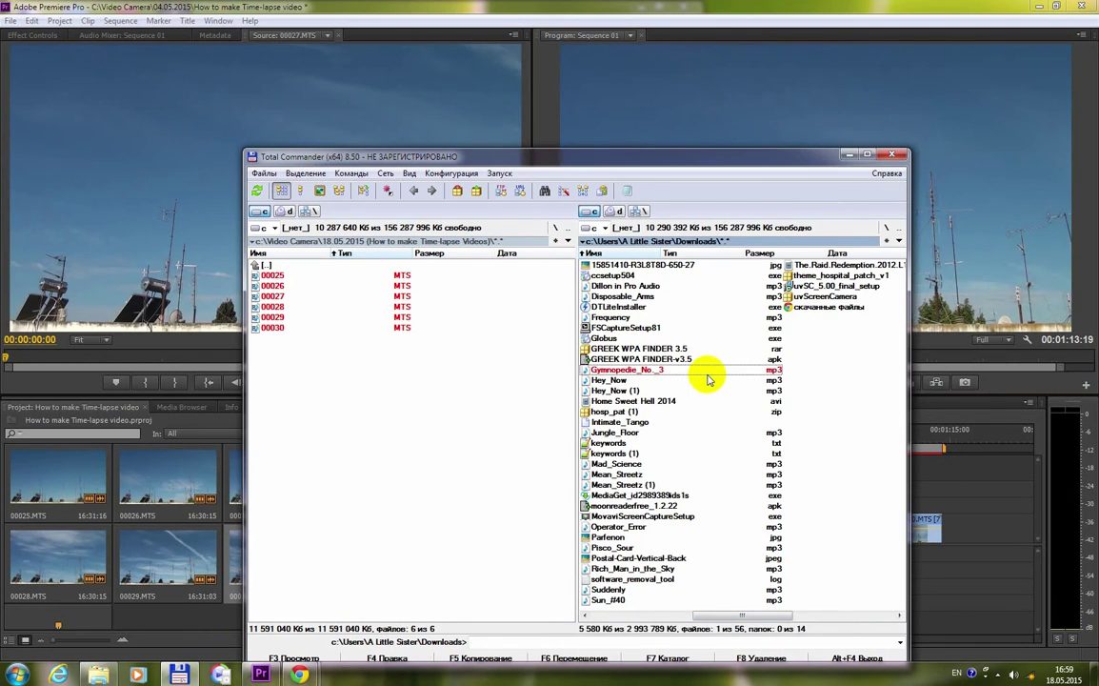
click(710, 382)
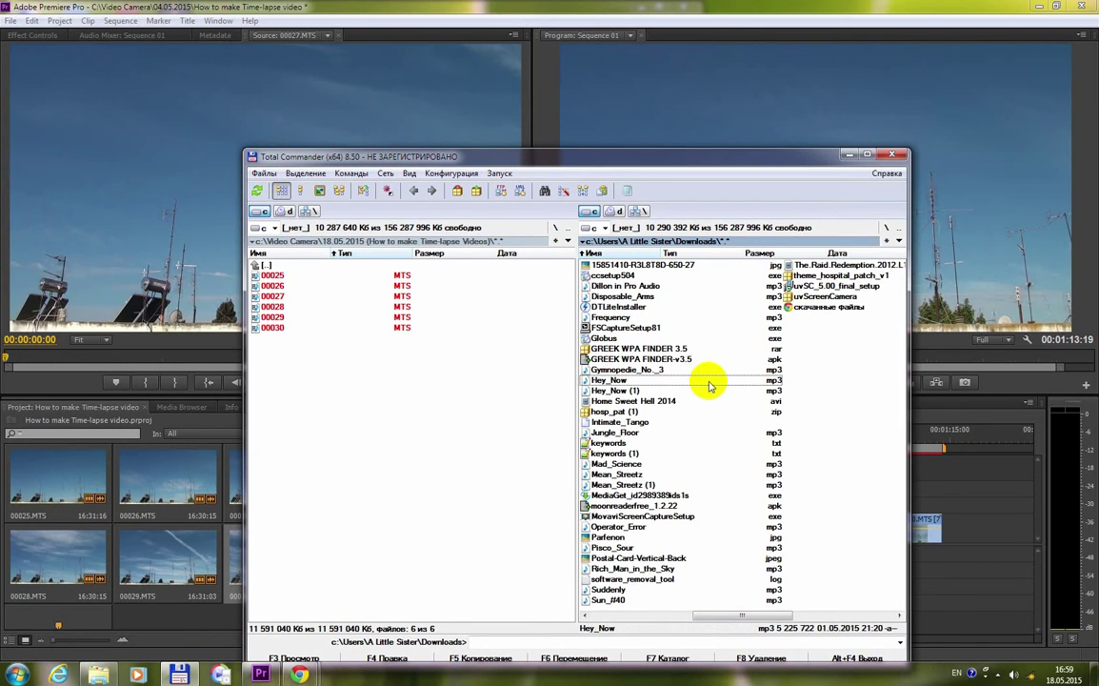
double_click(710, 383)
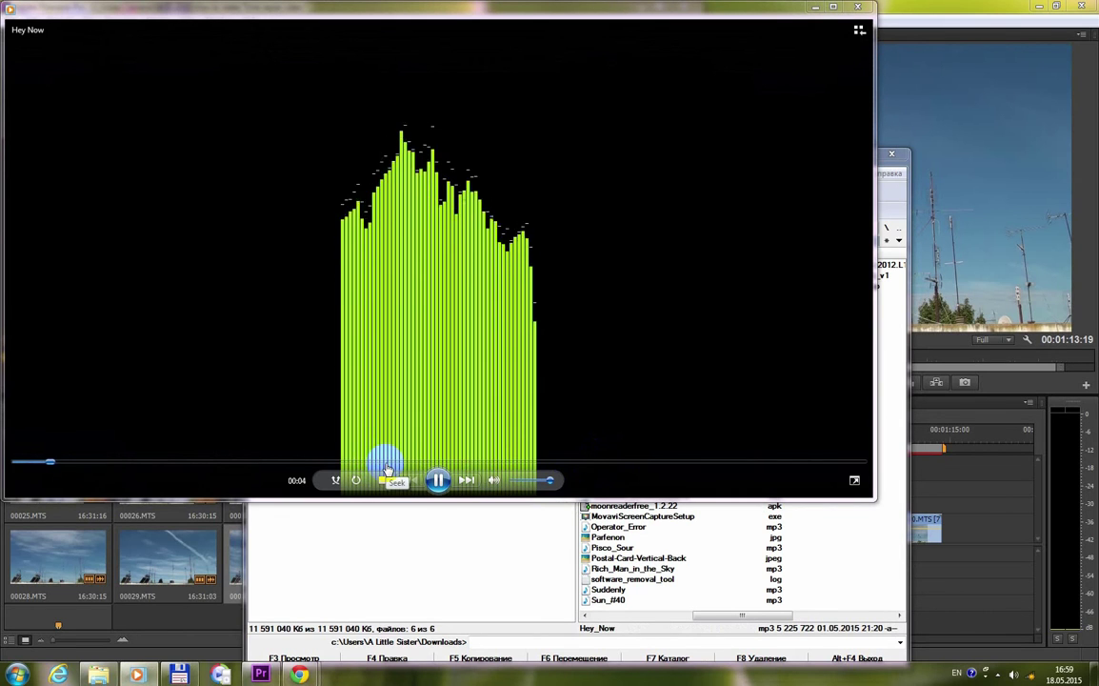
Preview Hey_Now from about 00:57, close Windows Media Player, and drag the track toward Premiere.
click(386, 464)
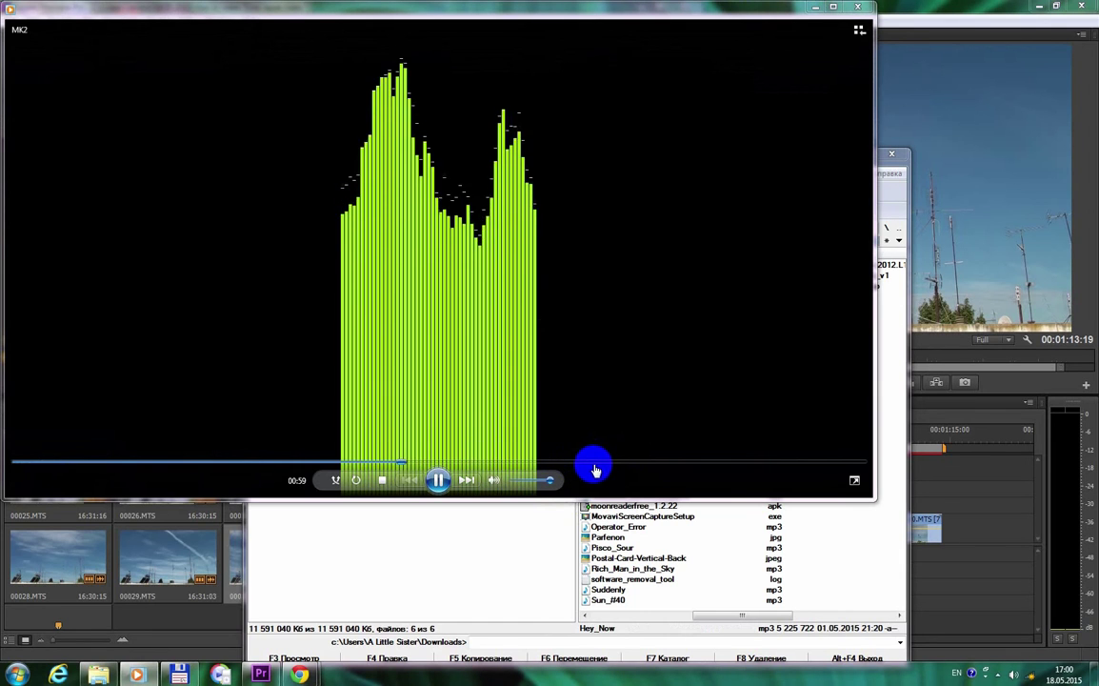
key(Escape)
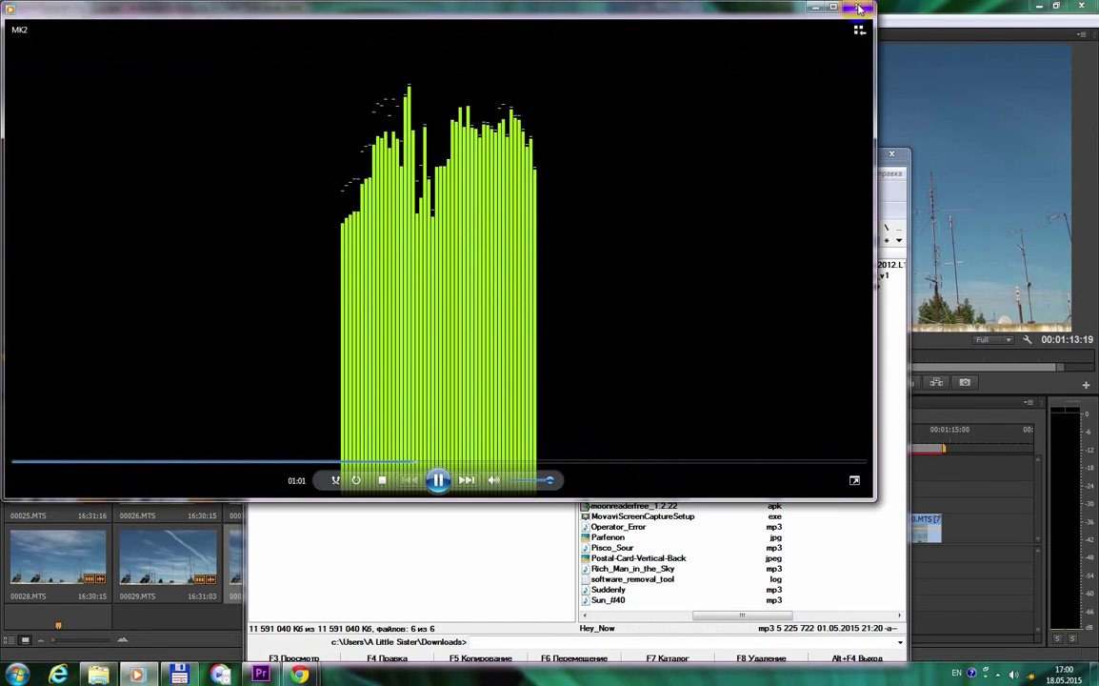
drag(653, 383, 200, 621)
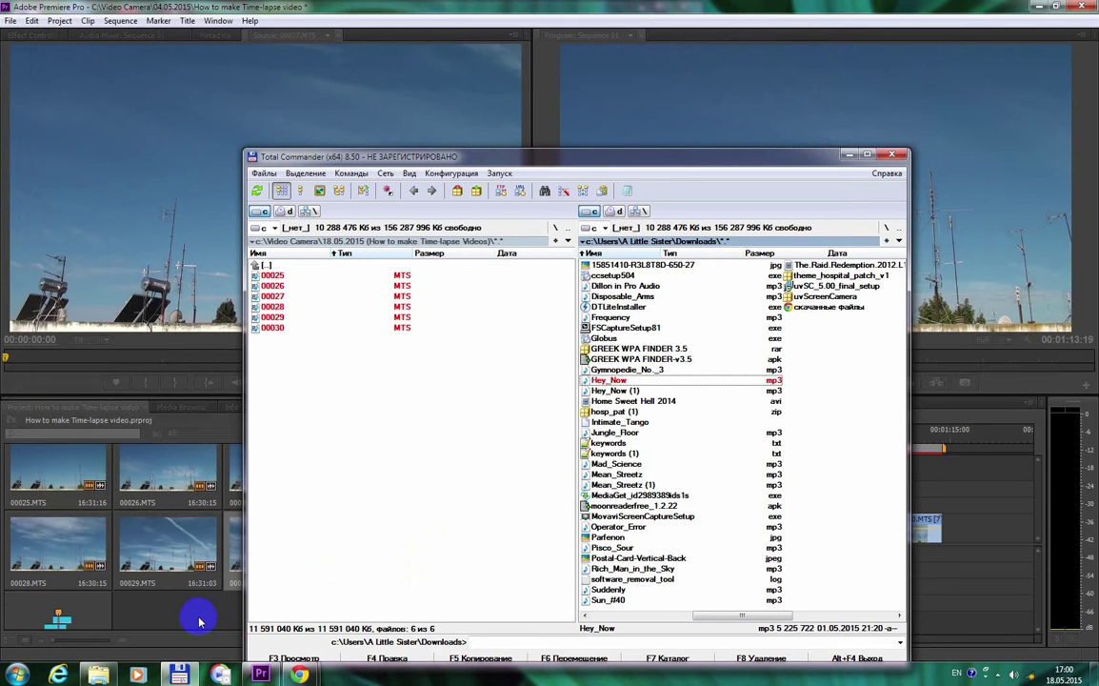
Add Hey_Now.mp3 to the project and trim its end on Audio 1 to finish with clip 00030.
drag(200, 622, 489, 557)
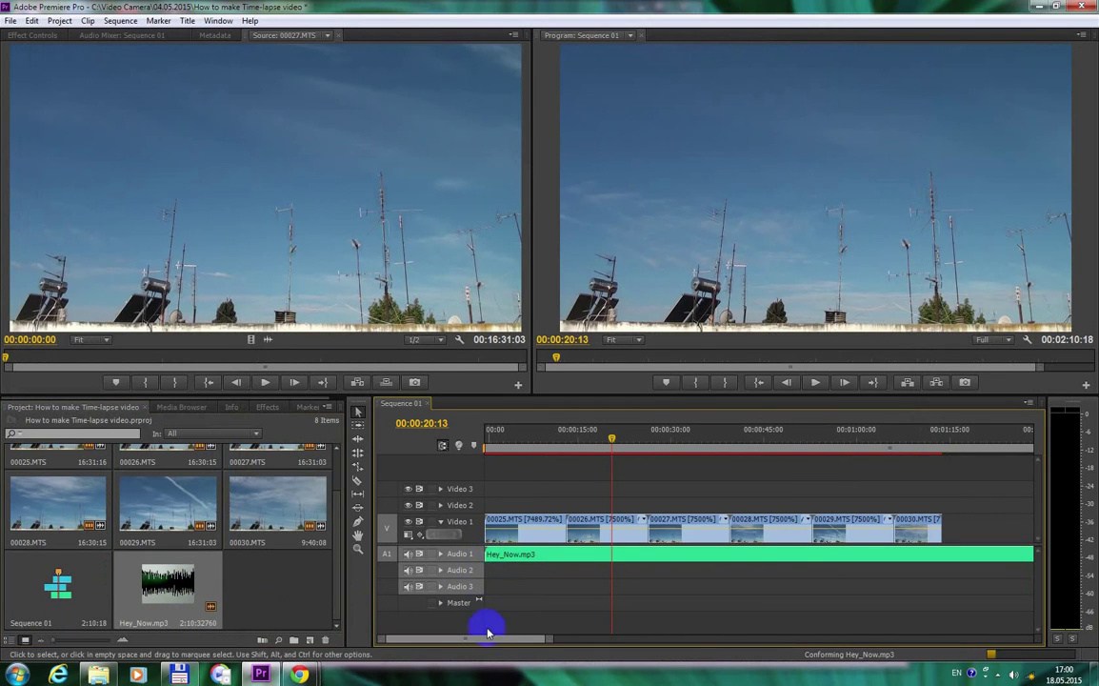
drag(490, 636, 613, 641)
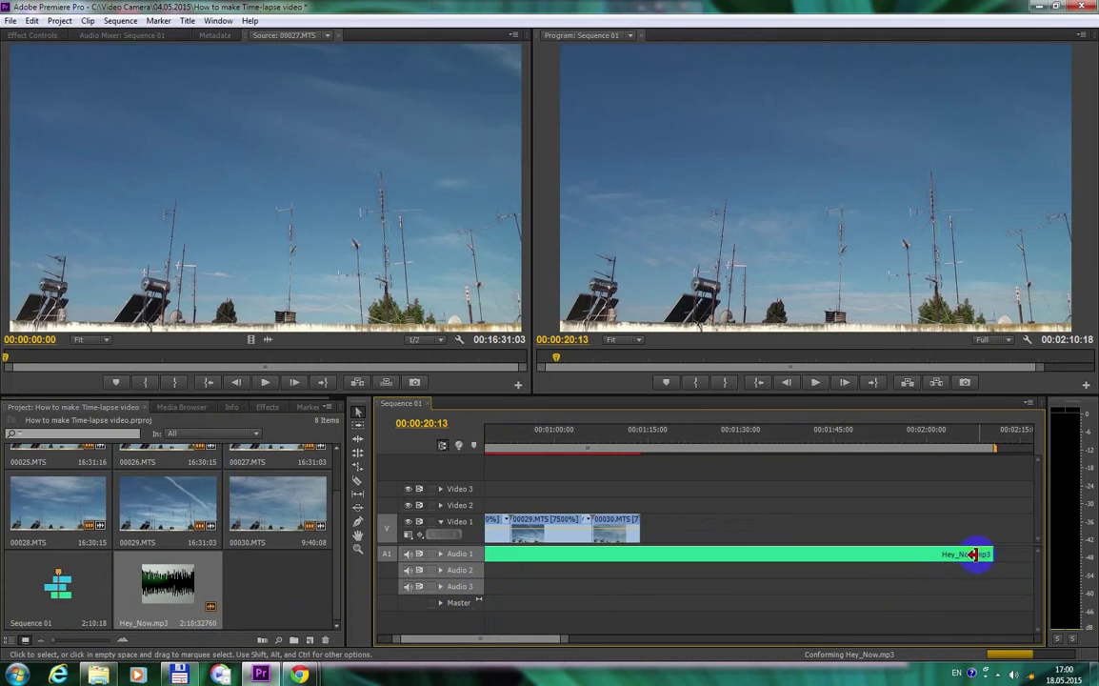
drag(989, 554, 806, 545)
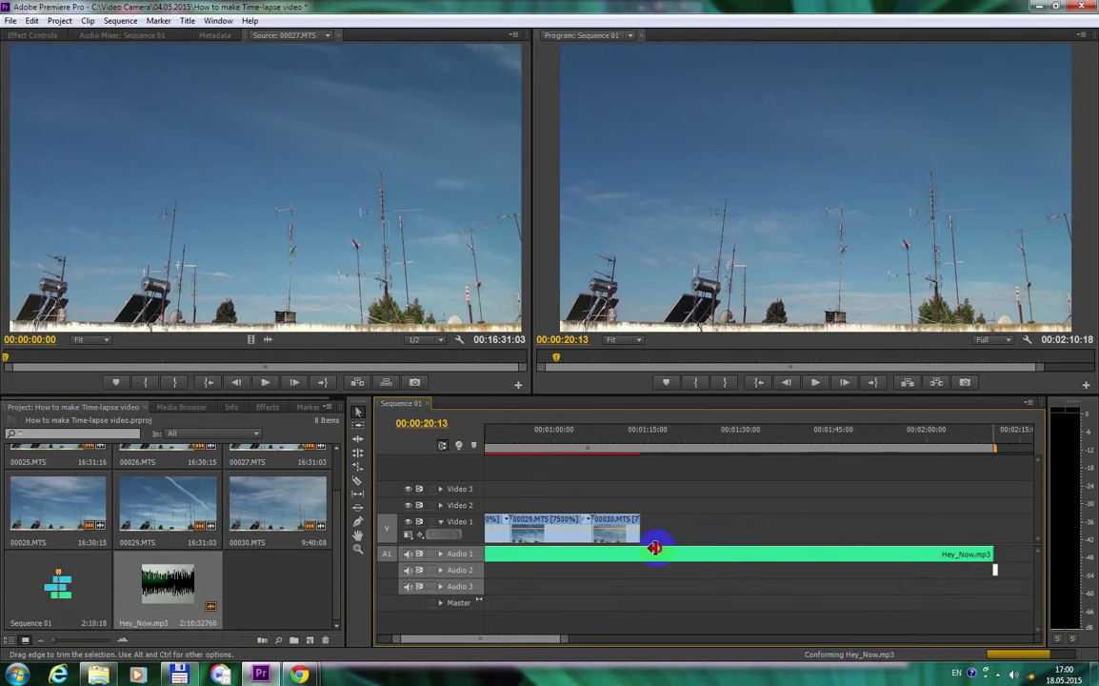
drag(655, 548, 639, 551)
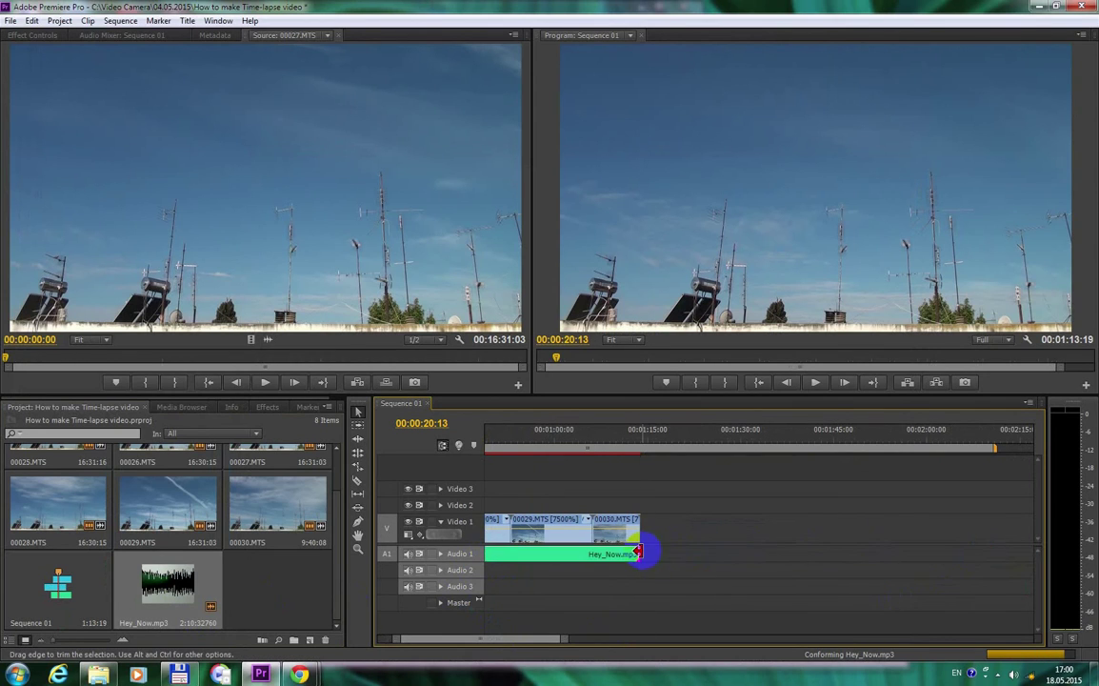
Add a Constant Power crossfade to the end of Hey_Now.mp3 and lengthen it.
click(265, 406)
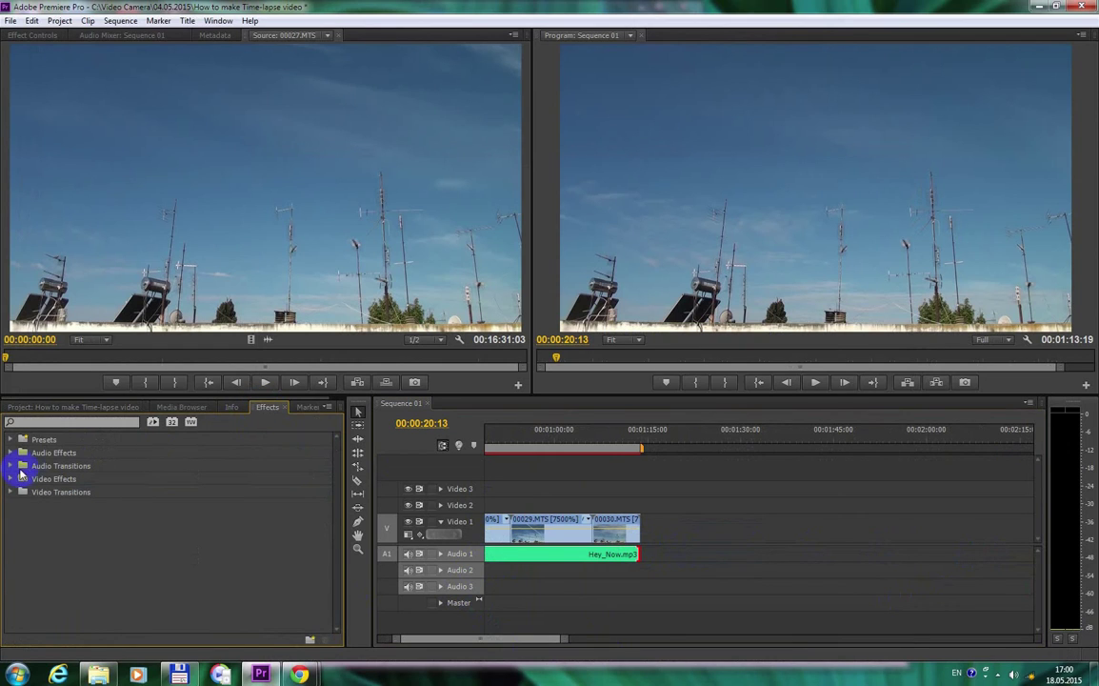
click(11, 466)
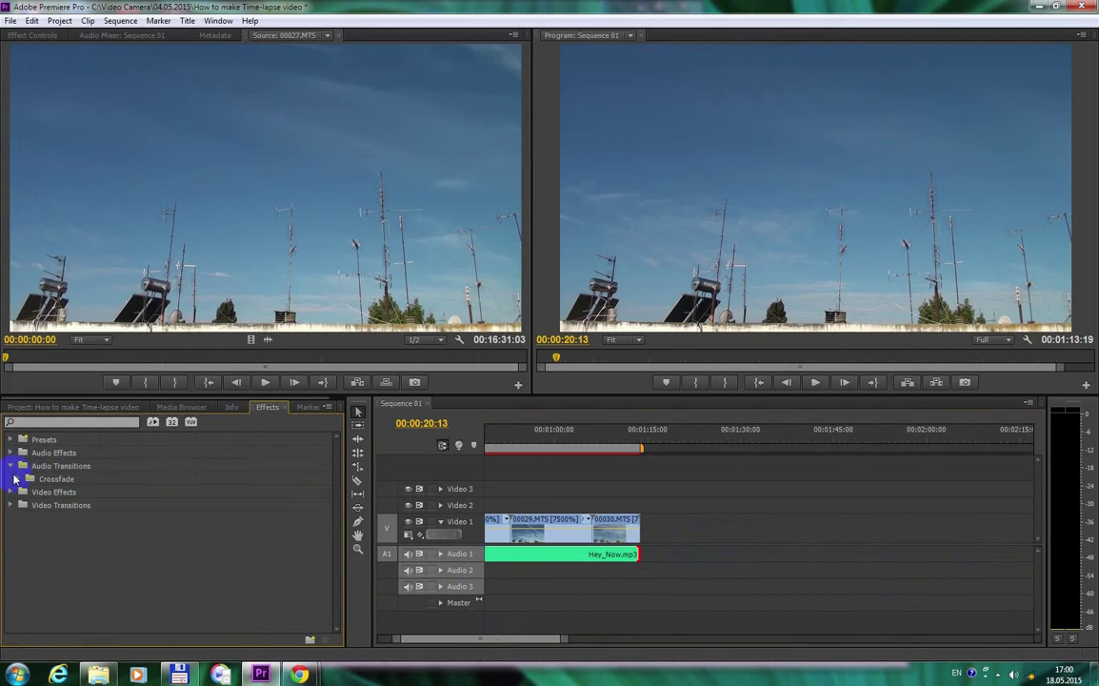
click(17, 479)
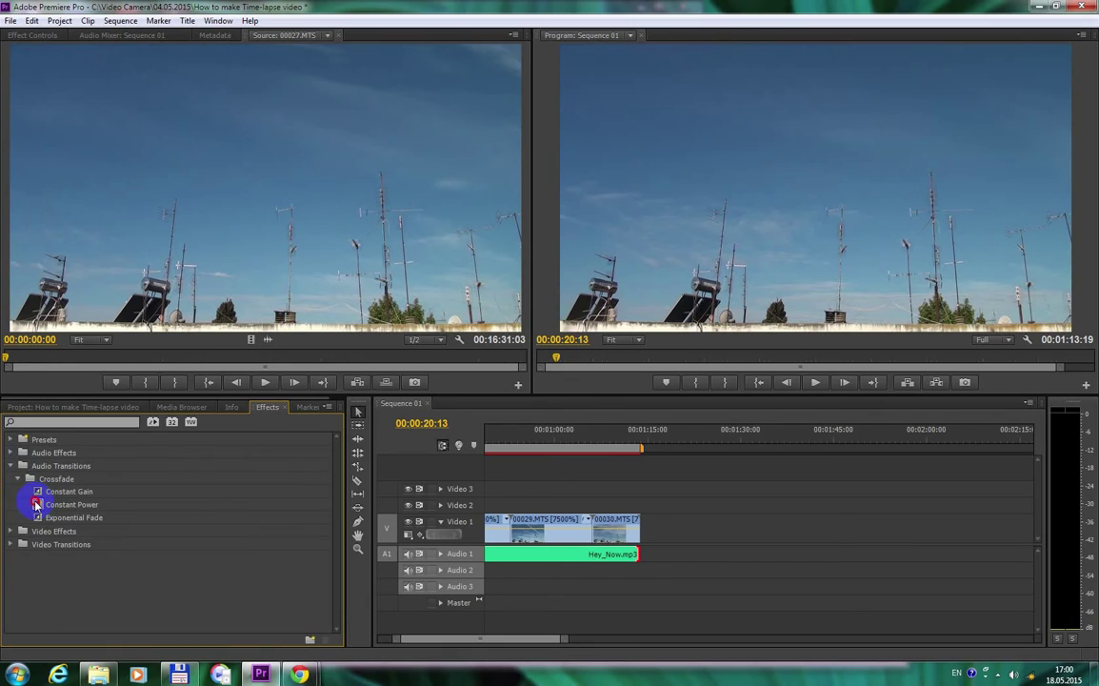
drag(35, 505, 631, 554)
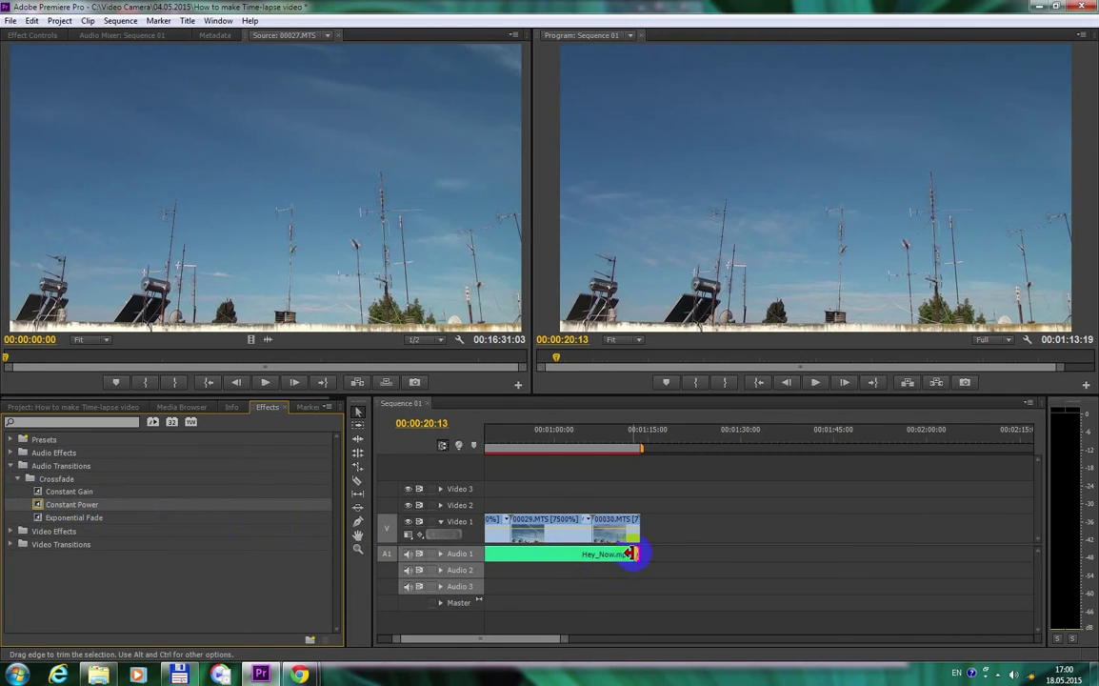
click(358, 549)
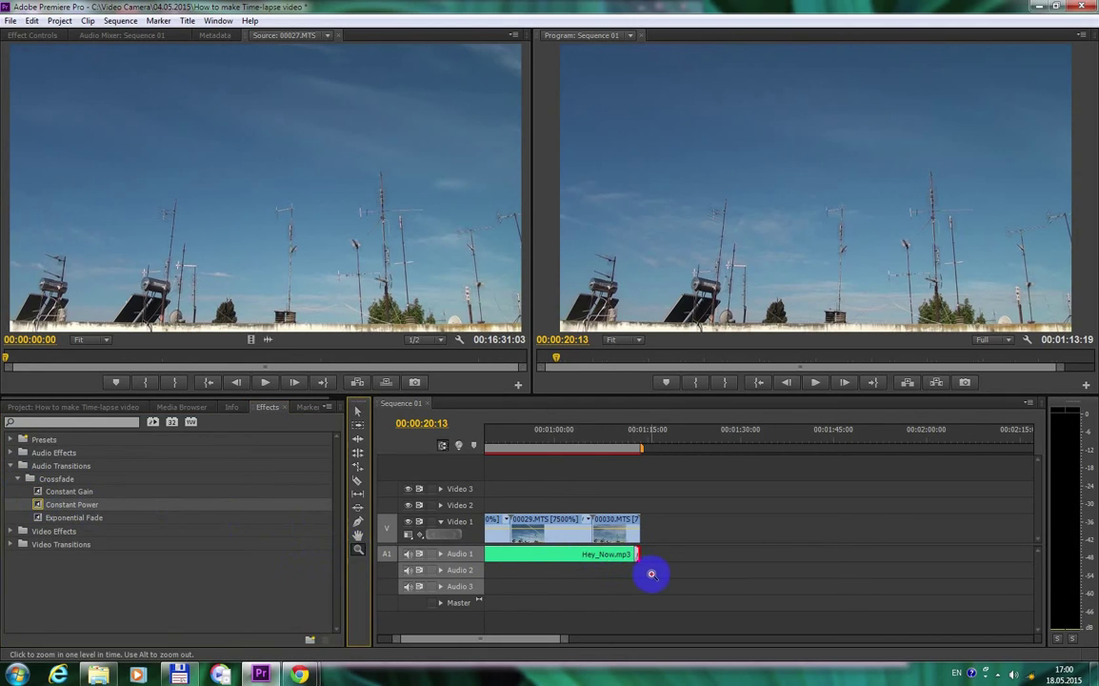
drag(644, 545, 585, 506)
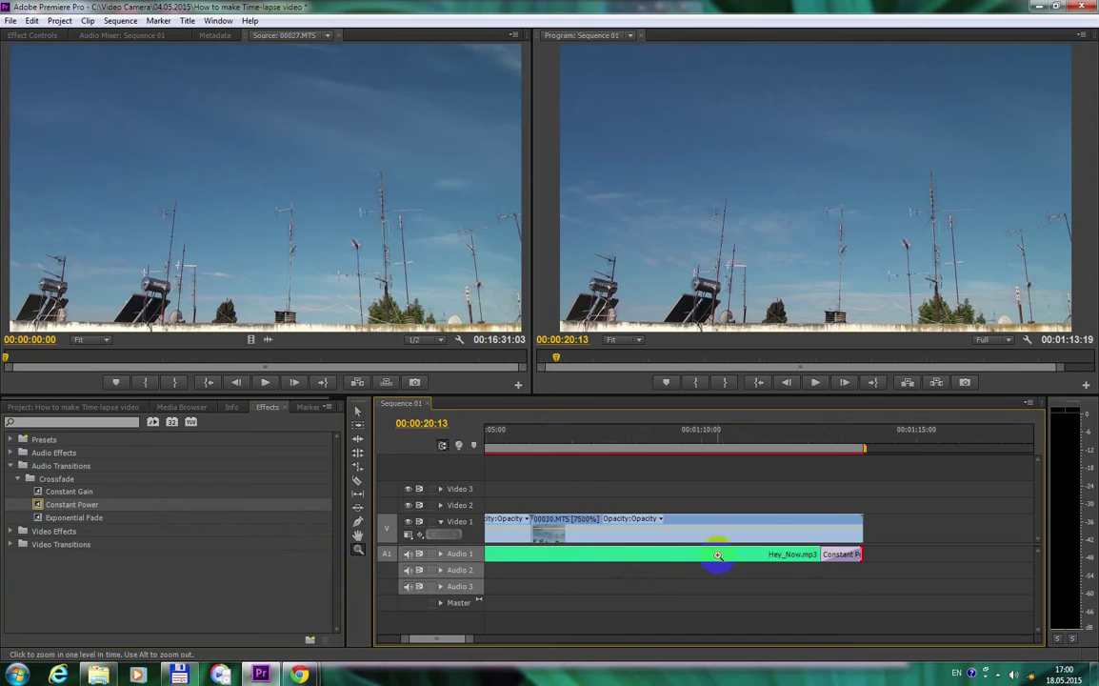
key(v)
drag(820, 553, 715, 554)
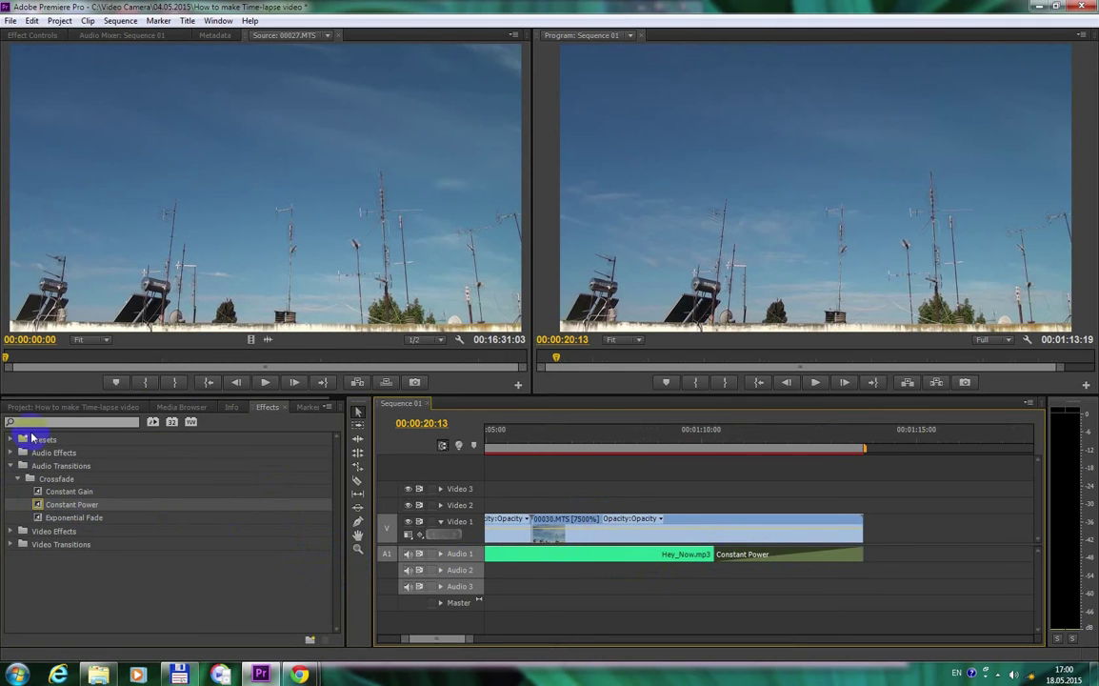
Add a Dip to Black transition at the end of the video clips and lengthen it.
click(10, 545)
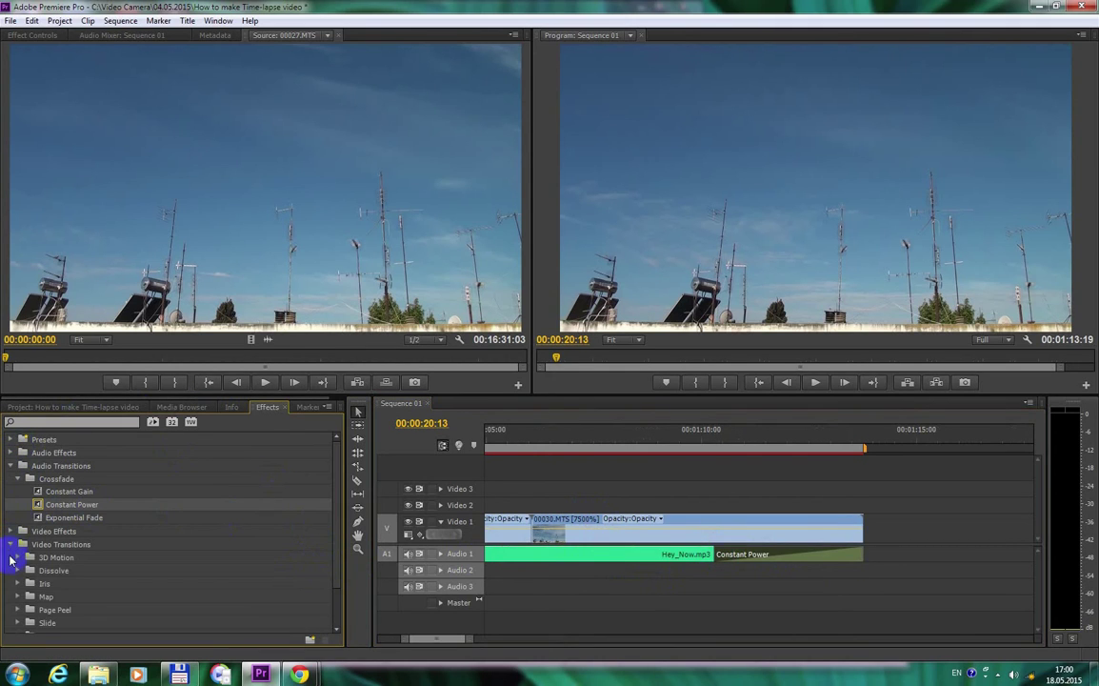
click(17, 571)
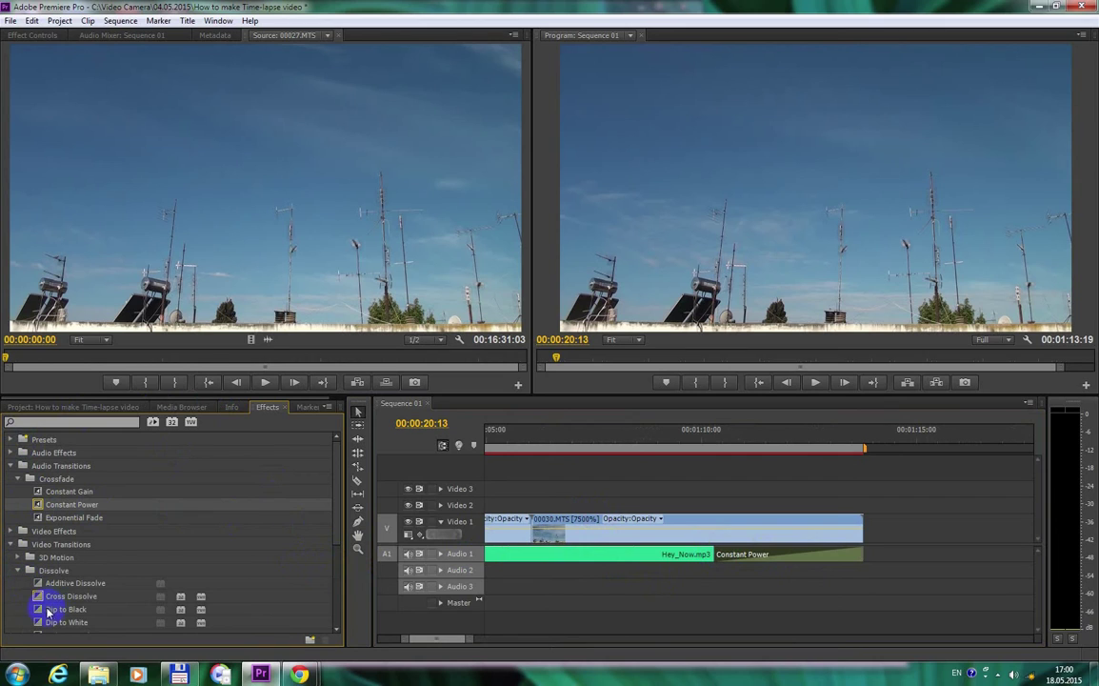
drag(47, 612, 858, 530)
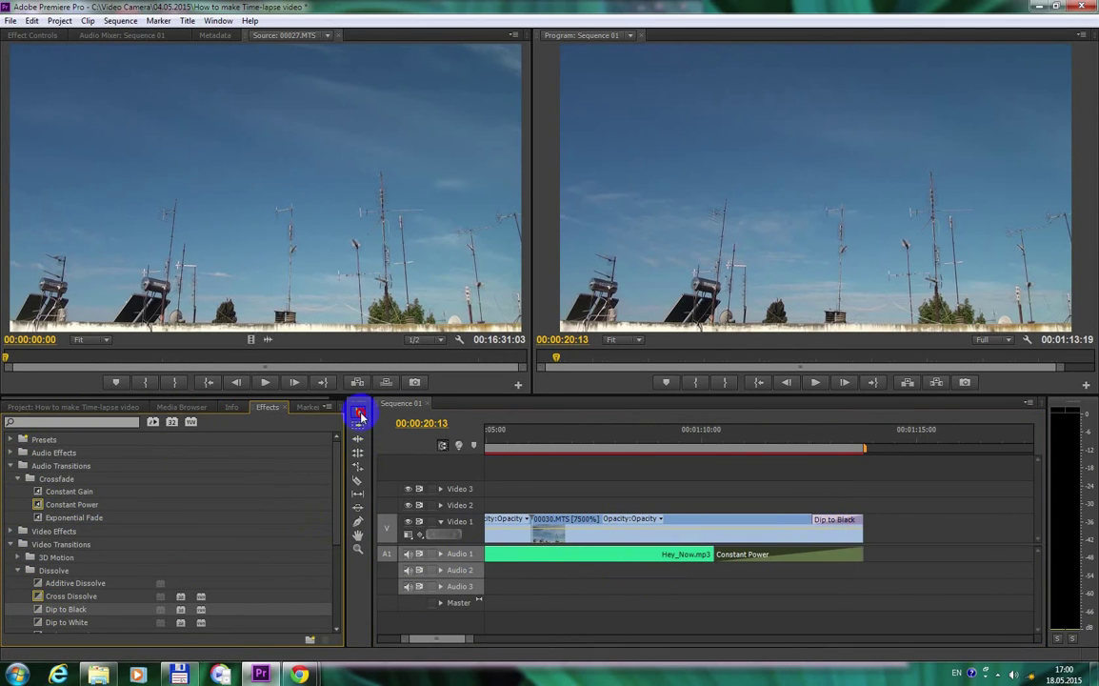
drag(816, 520, 742, 522)
click(709, 562)
click(425, 642)
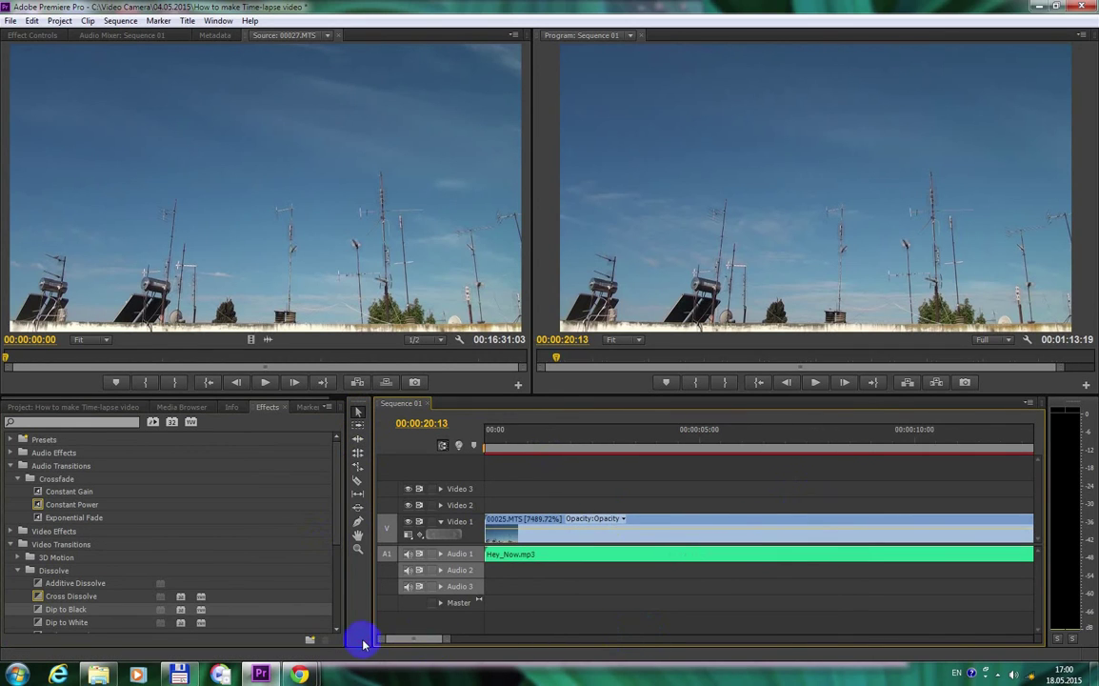
drag(438, 641, 449, 642)
Add lengthened Dip to Black and Constant Power fade-ins at the sequence start.
drag(53, 610, 490, 524)
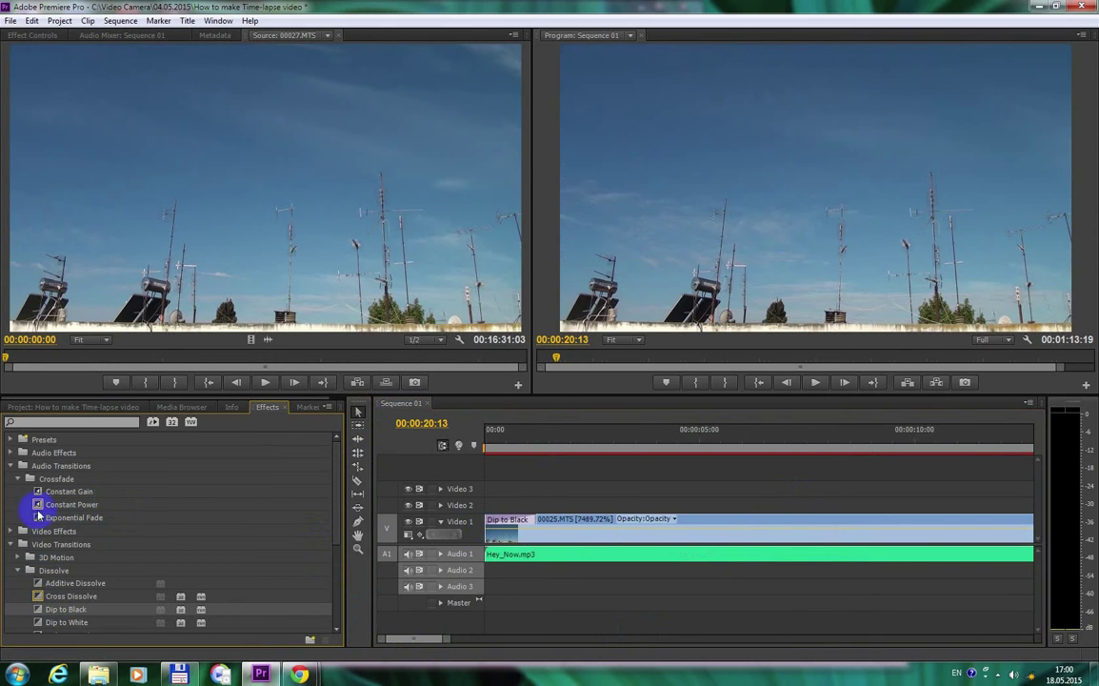
drag(62, 504, 493, 556)
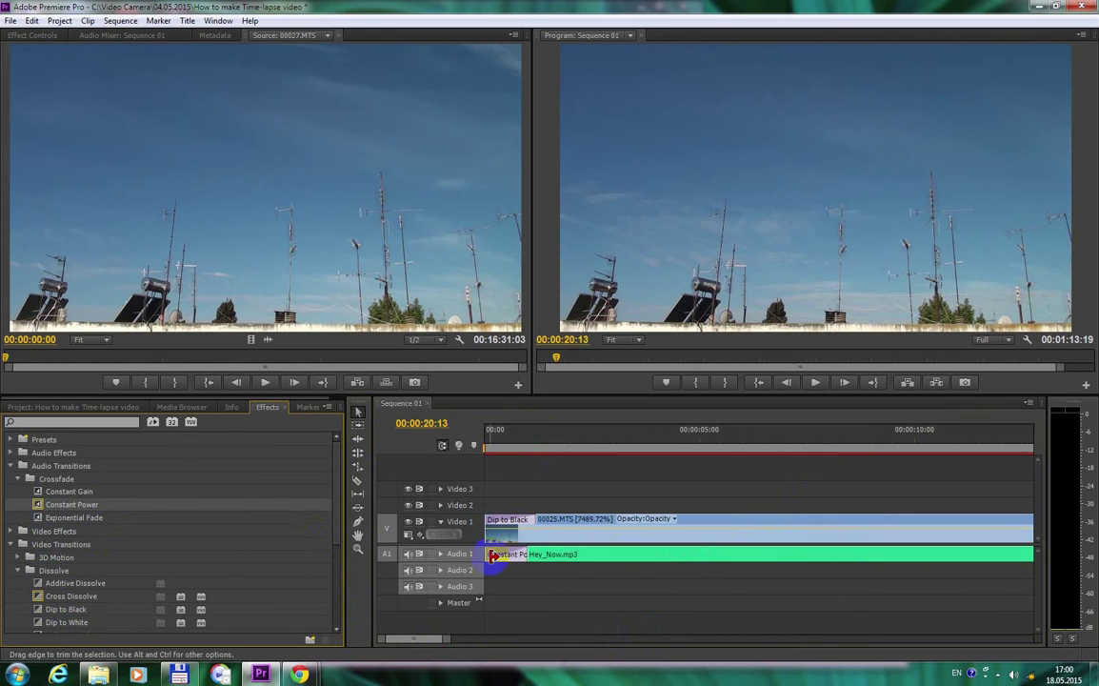
drag(527, 556, 559, 556)
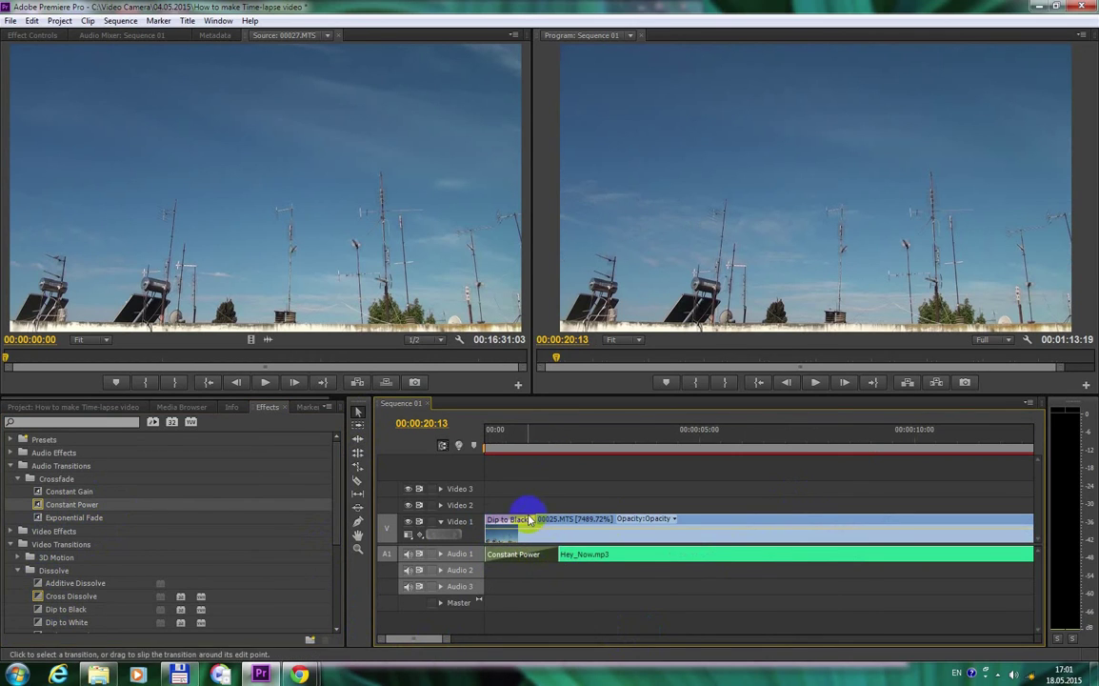
drag(530, 519, 560, 519)
click(486, 440)
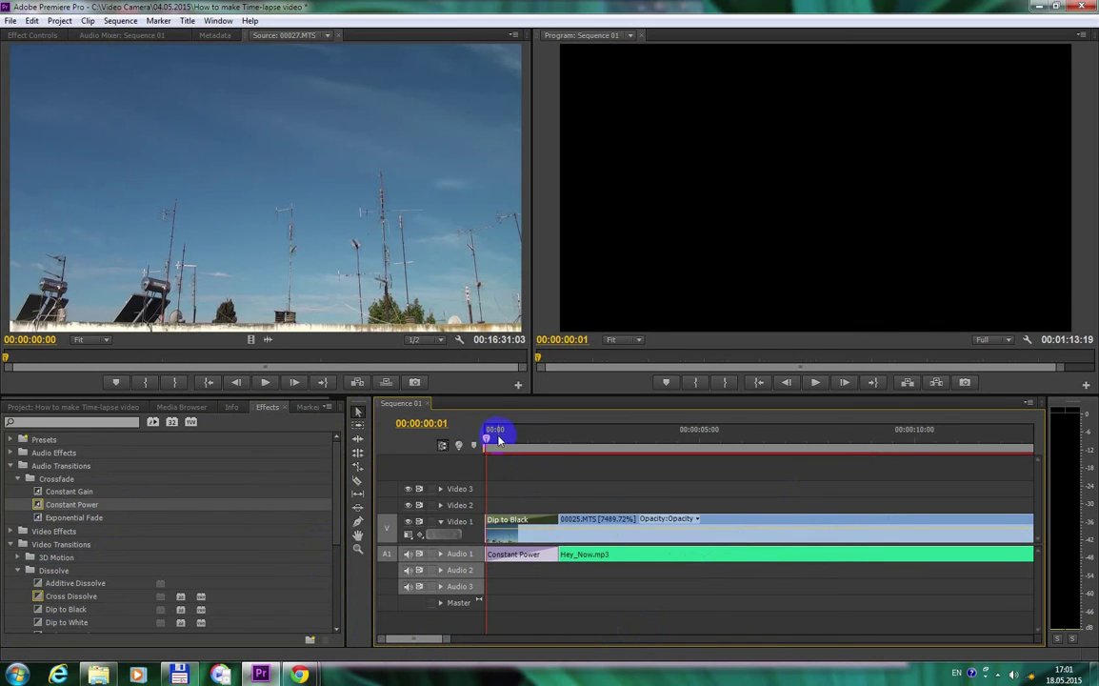
click(816, 384)
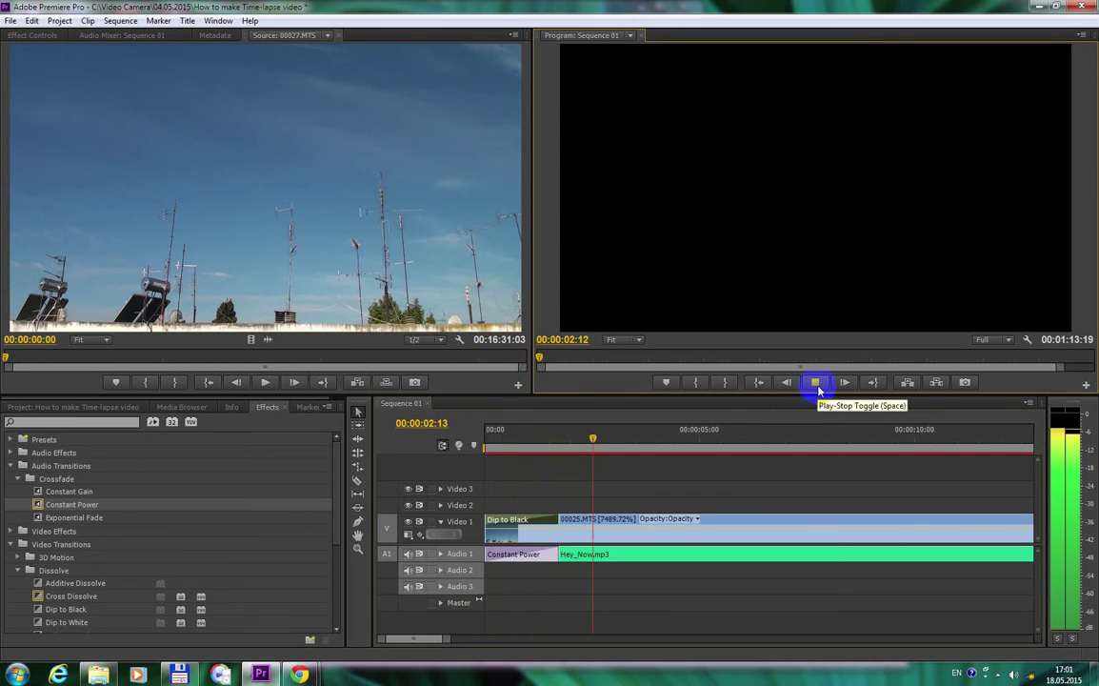
click(816, 383)
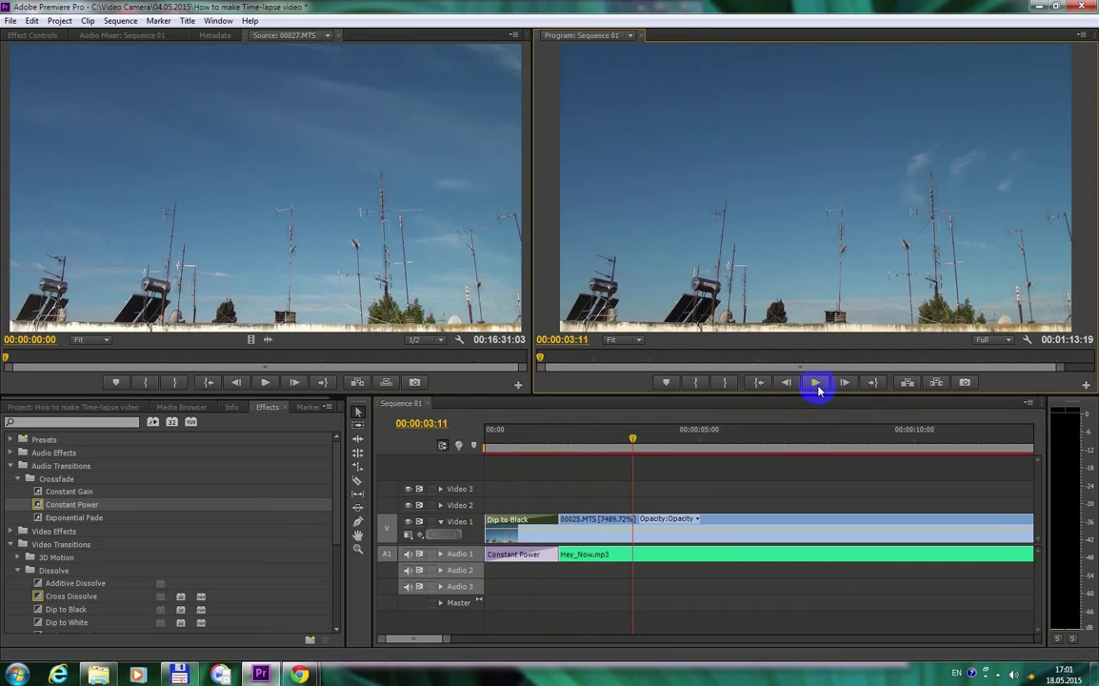
click(500, 435)
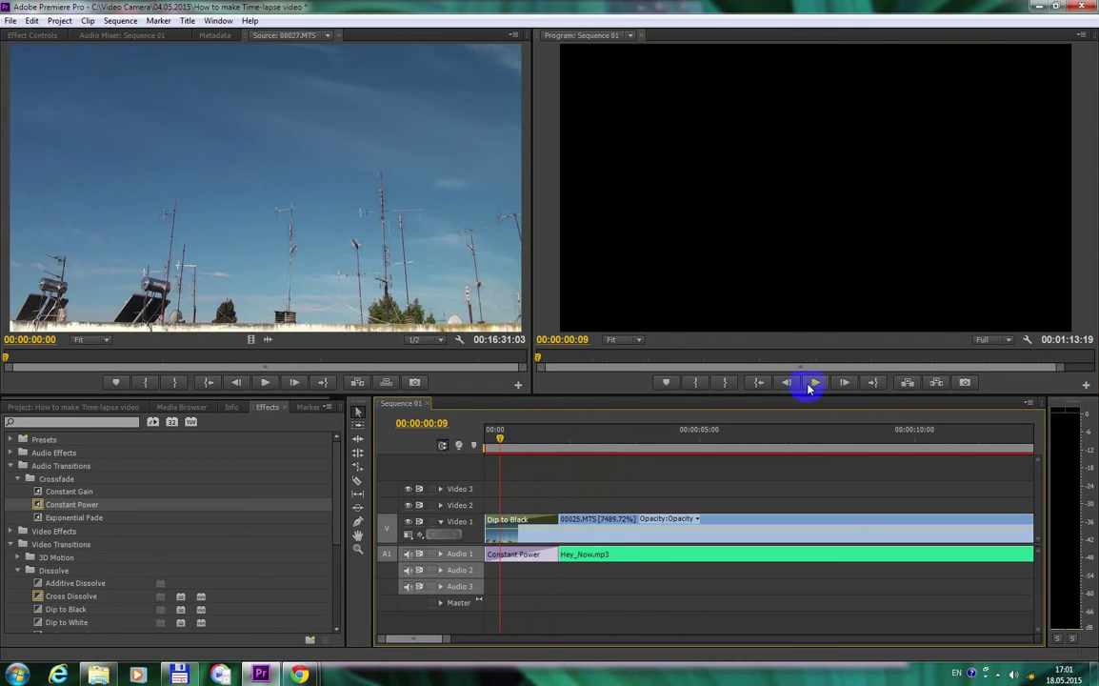
click(811, 386)
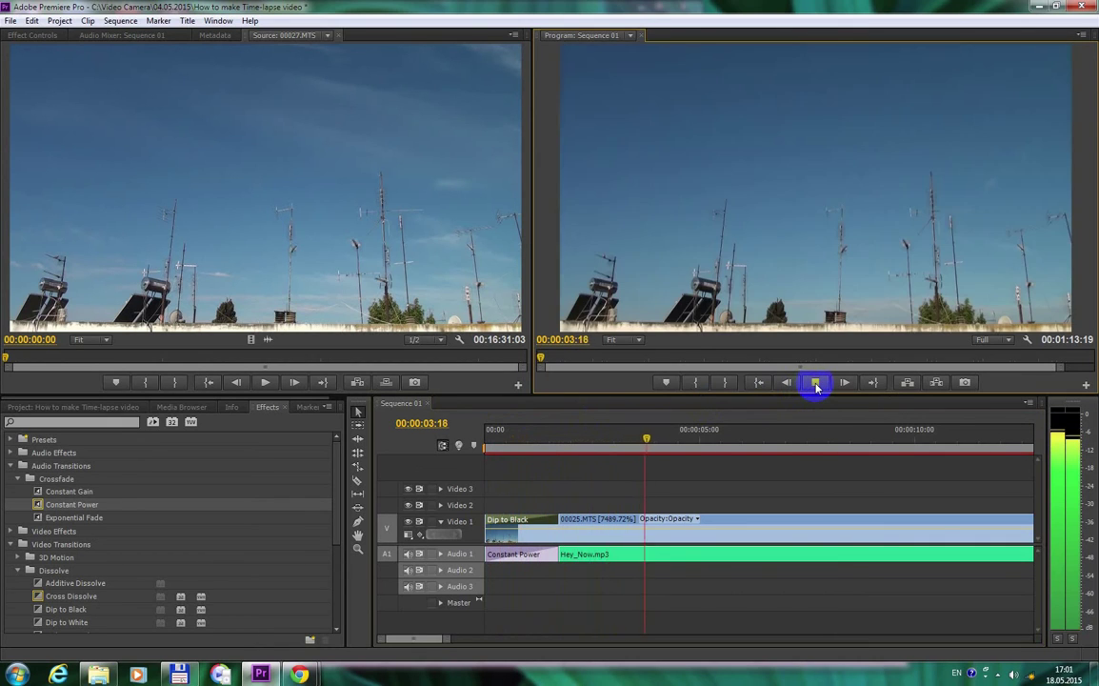
click(816, 384)
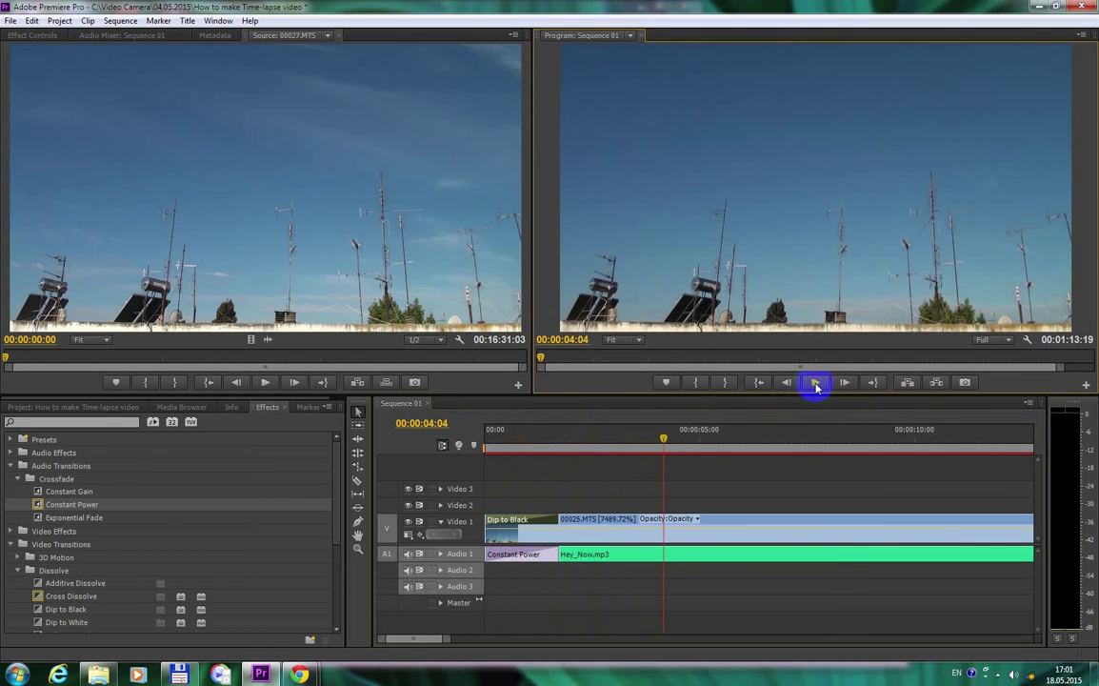
Export Sequence 01 as Sequence 01.mpeg with Match Sequence Settings enabled.
click(5, 23)
mouse_move(154, 327)
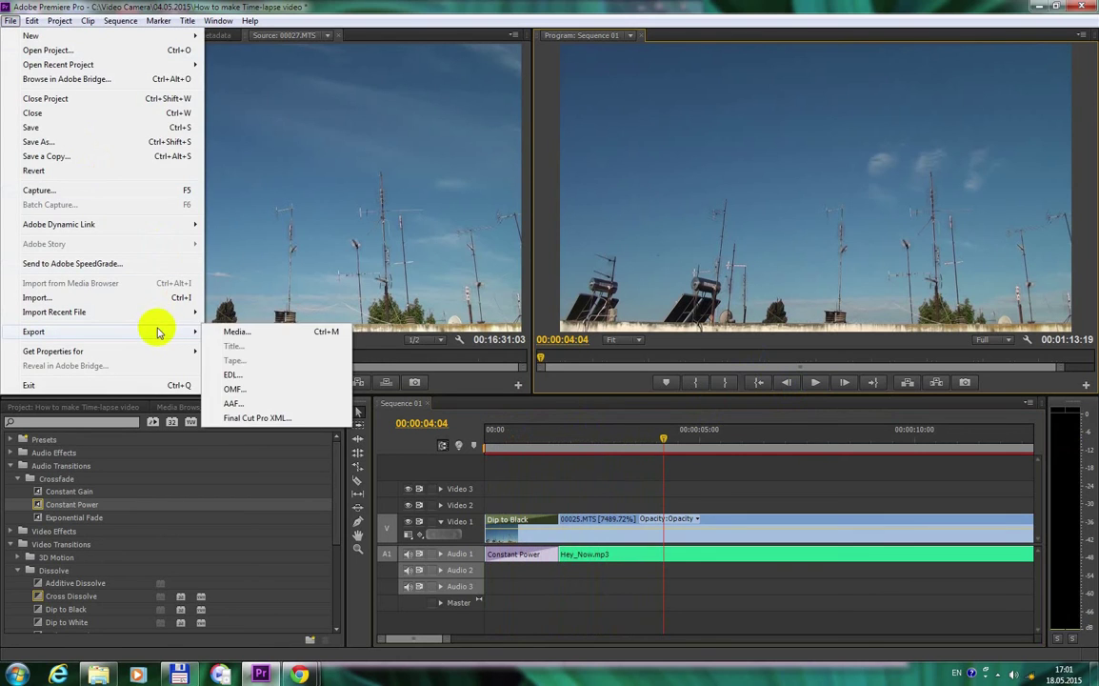
click(237, 331)
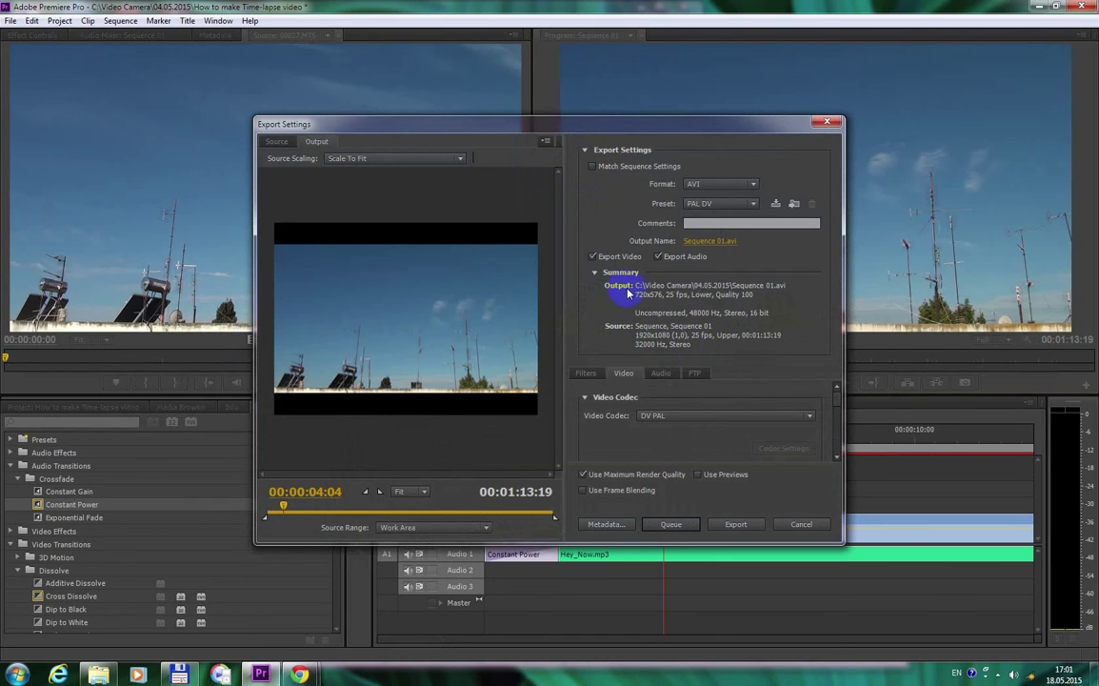
click(591, 167)
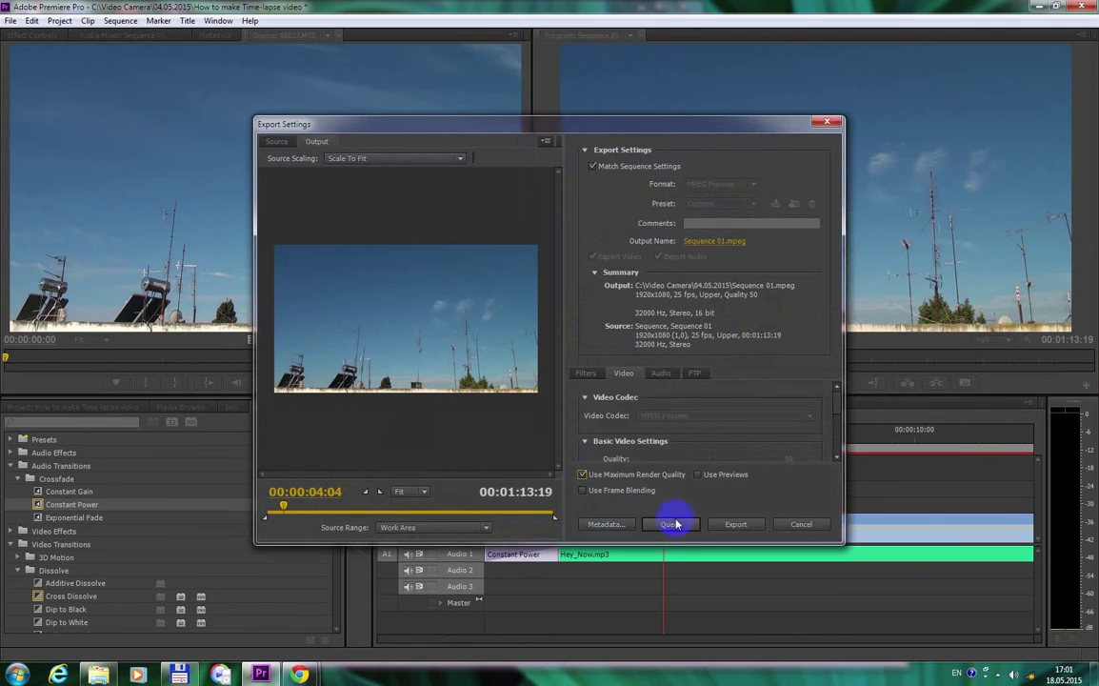
click(716, 526)
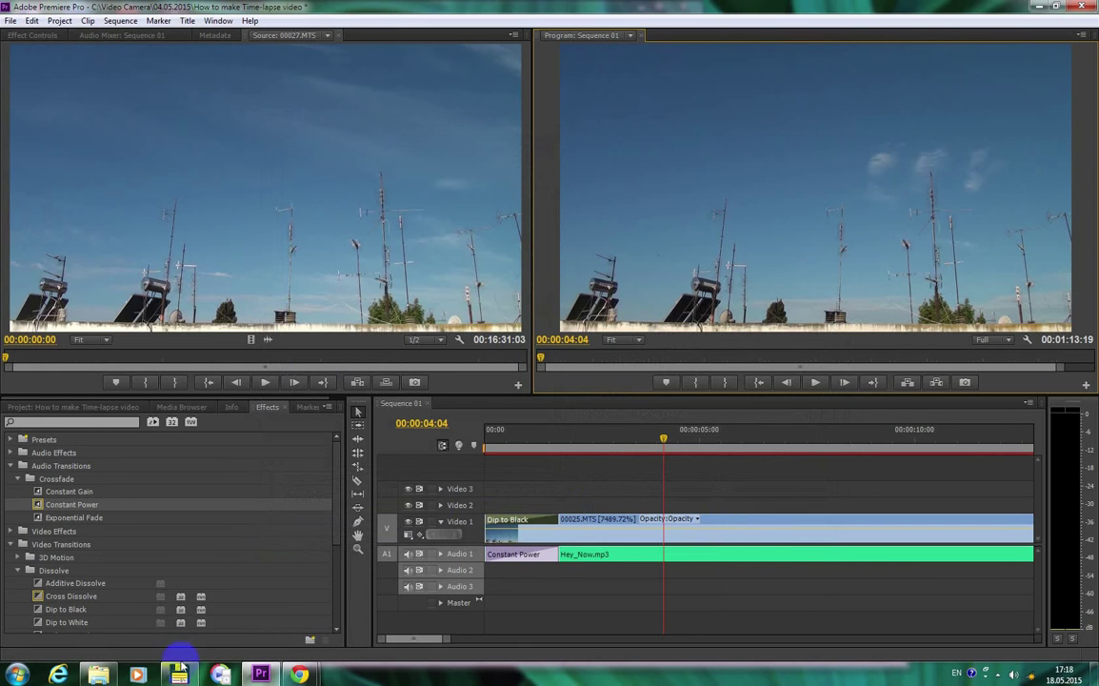
In Total Commander, go to Video Camera > 04.05.2015 and play Sequence 01.mpeg.
mouse_move(181, 667)
click(163, 605)
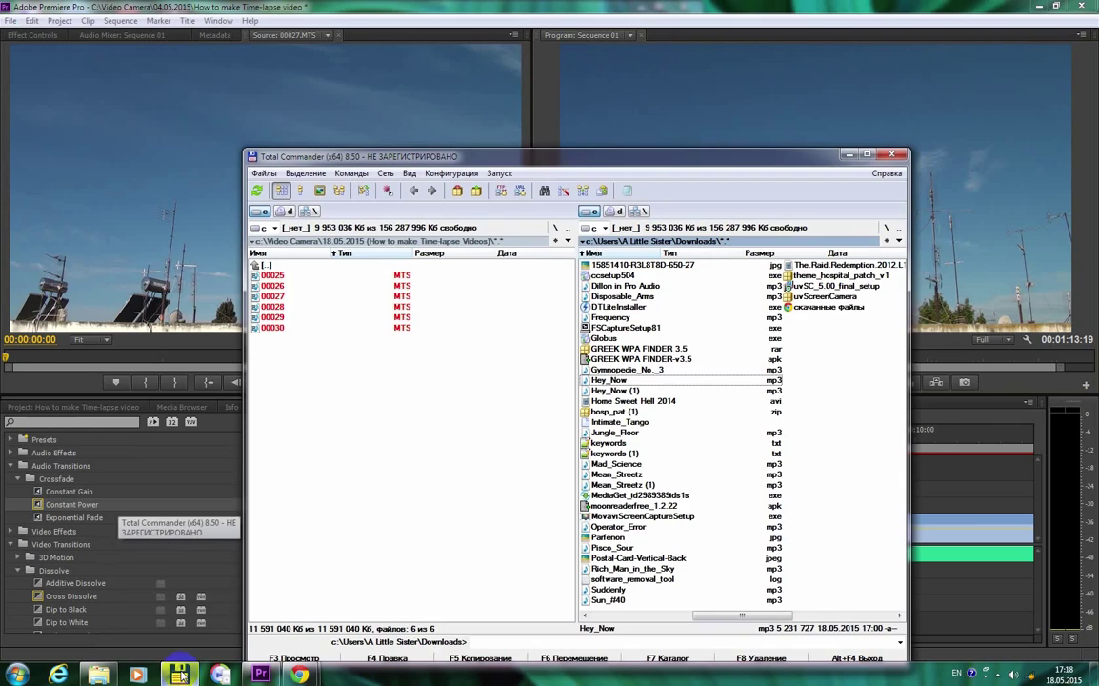
double_click(257, 265)
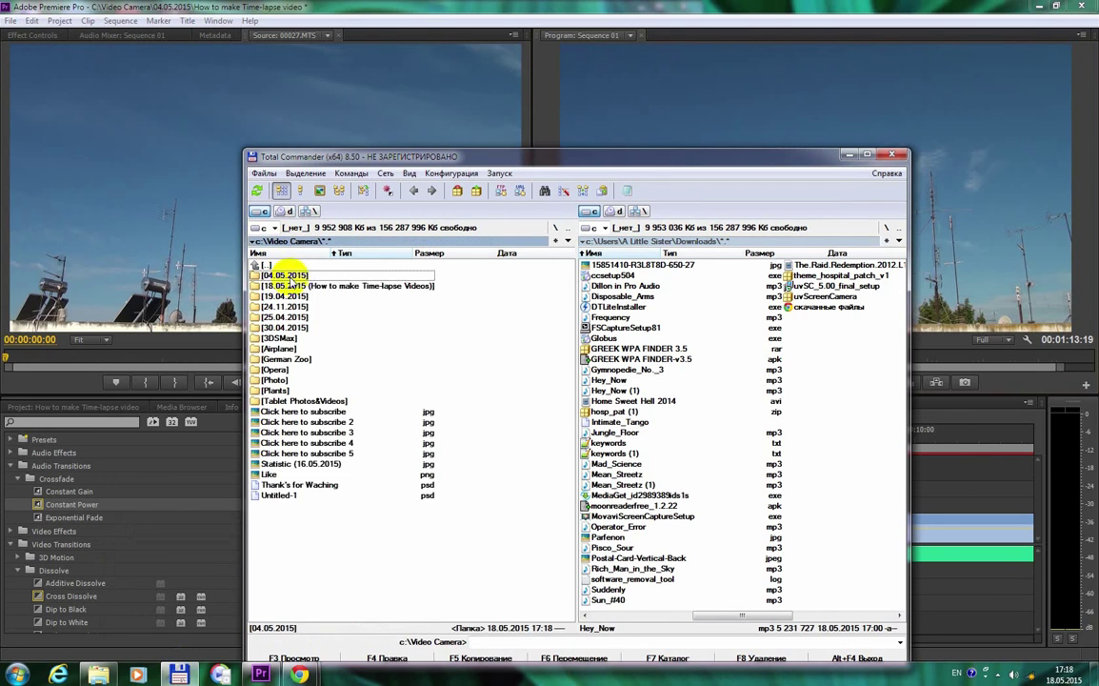
double_click(285, 275)
right_click(307, 339)
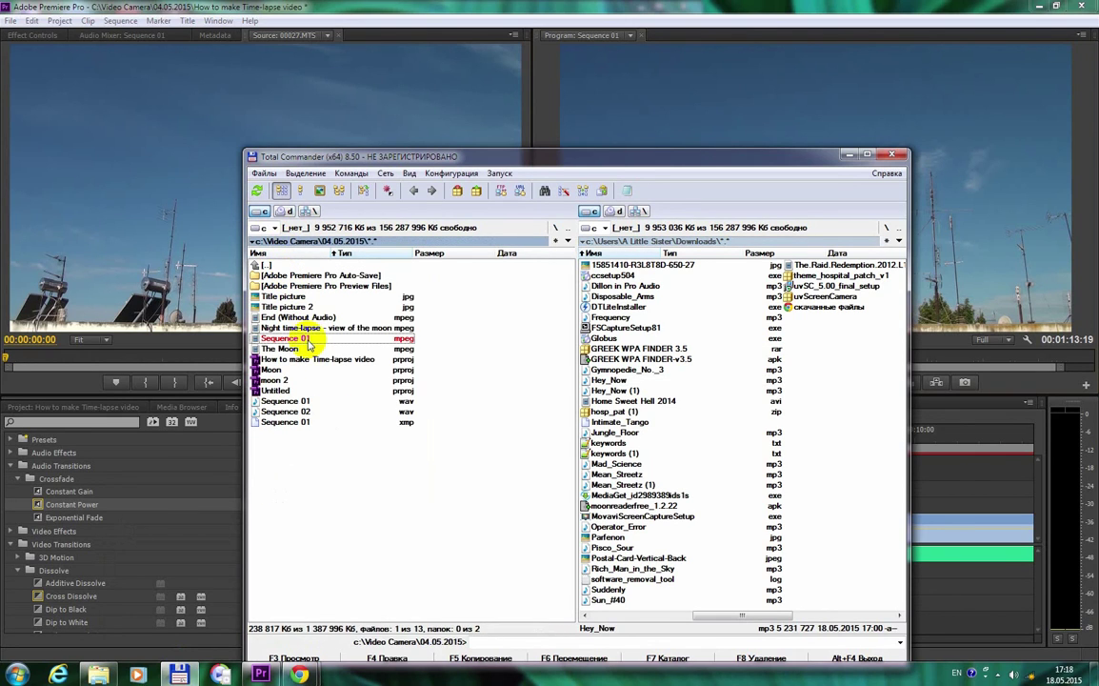
right_click(307, 341)
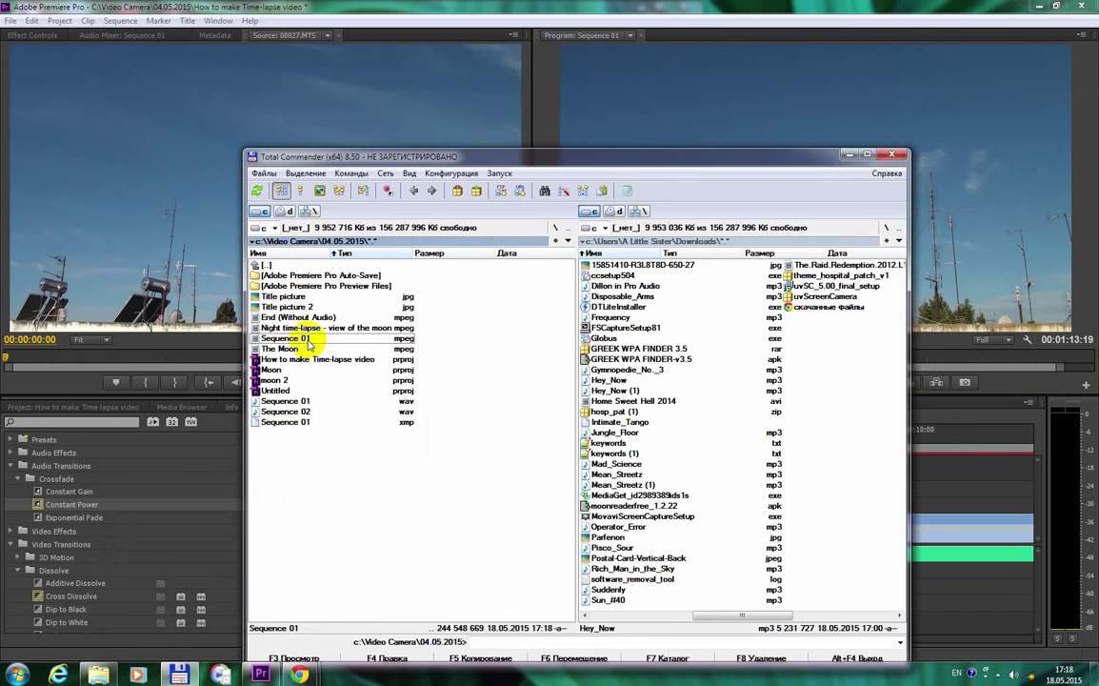
double_click(308, 341)
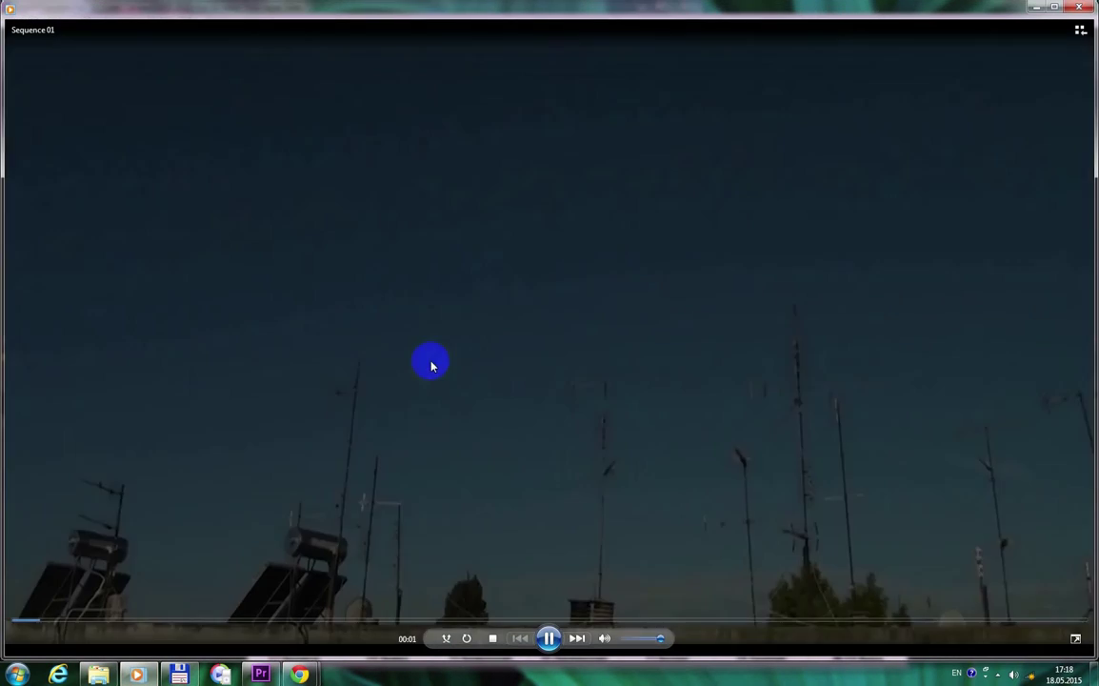
Watch Sequence 01.mpeg full screen through to the end, then close Windows Media Player.
double_click(430, 363)
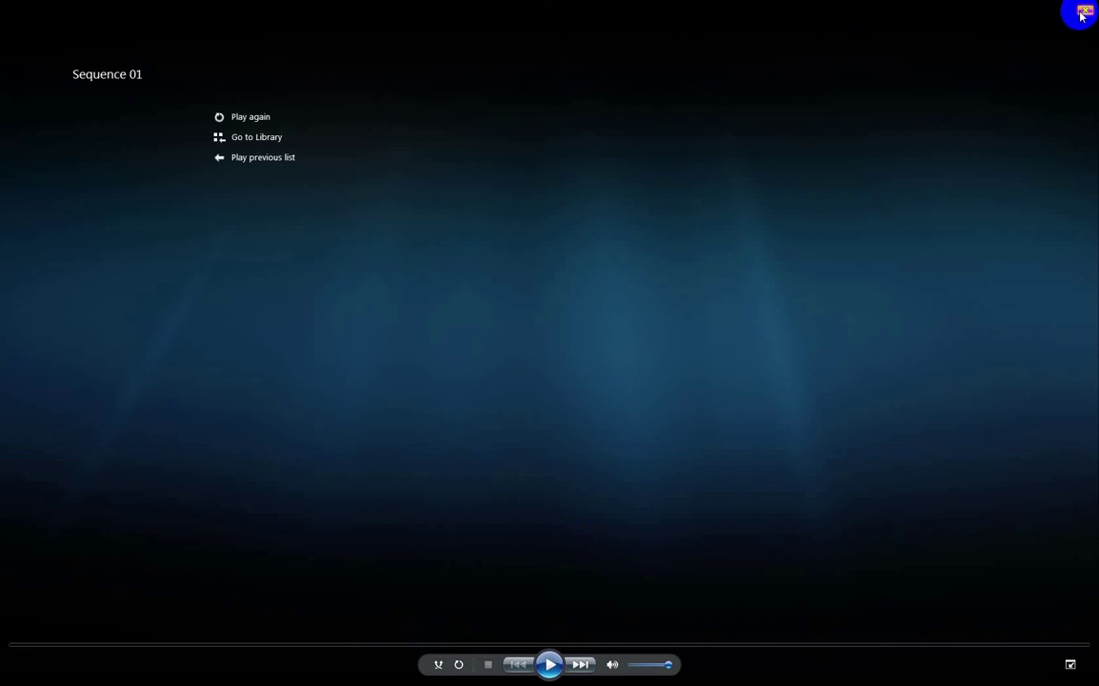
click(1083, 13)
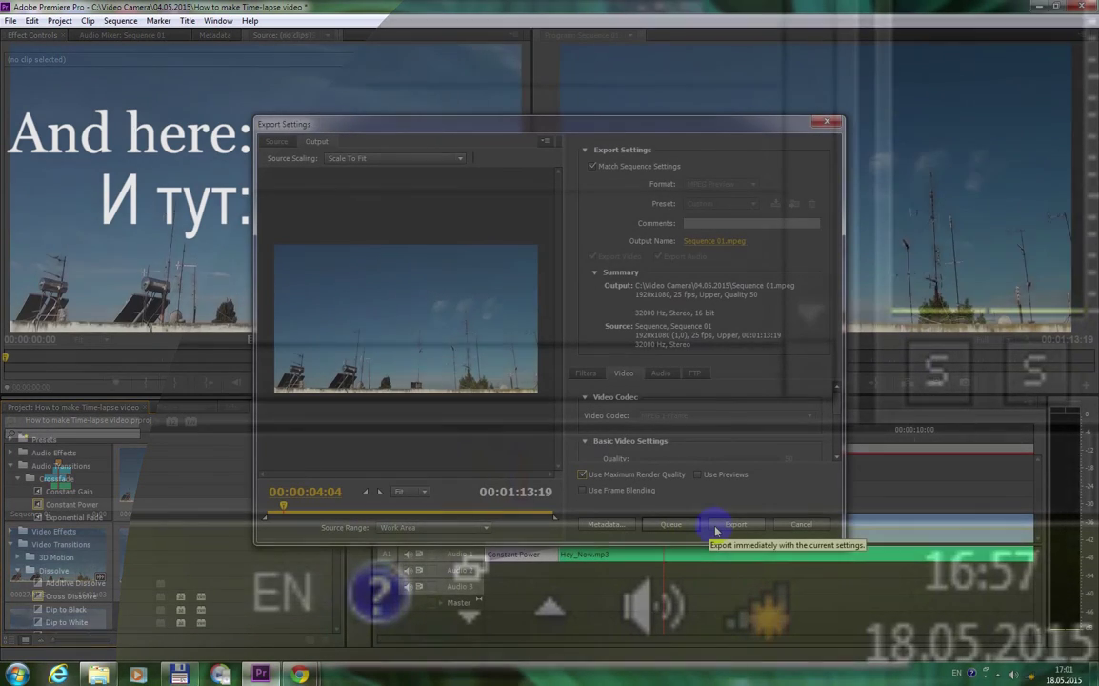
Begin encoding Sequence 01.mpeg at 1920x1080, 25 fps from Export Settings.
click(716, 526)
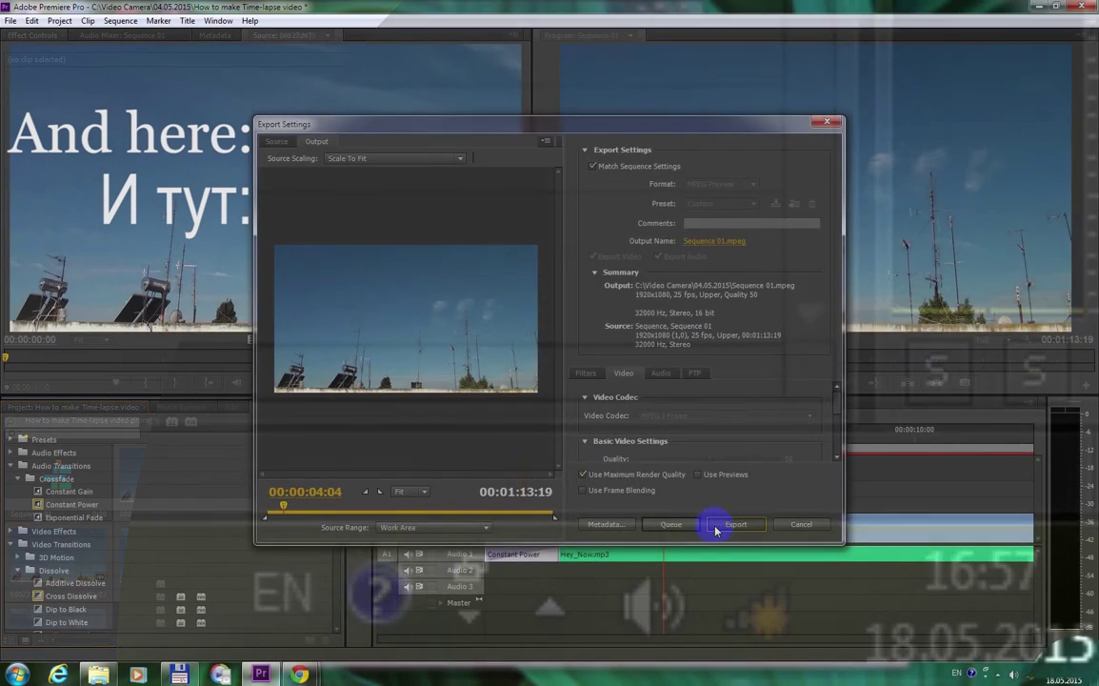